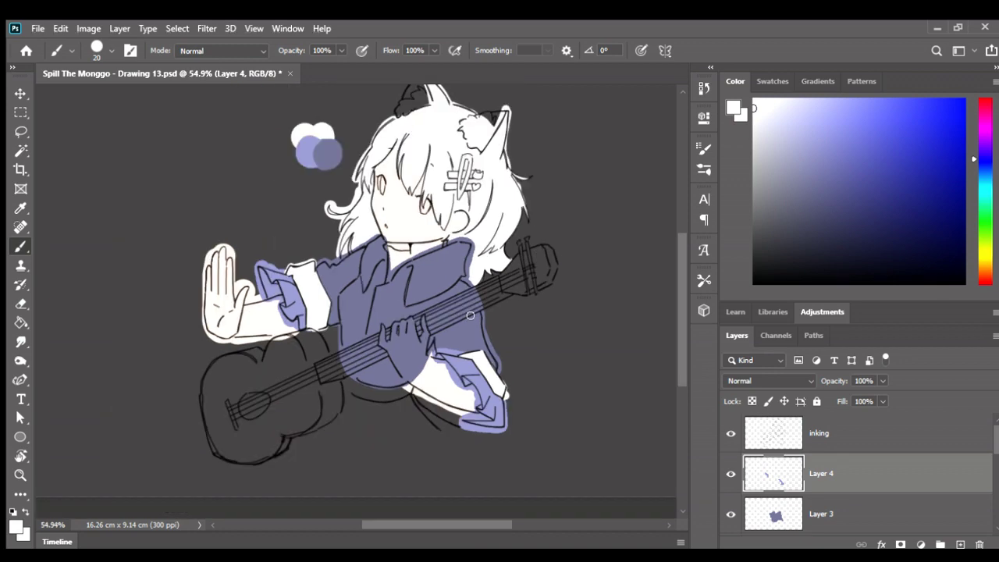
Zoom to about 133% on the girl's face and hair clip, and move the hue to magenta.
scroll(471, 315, up, 1)
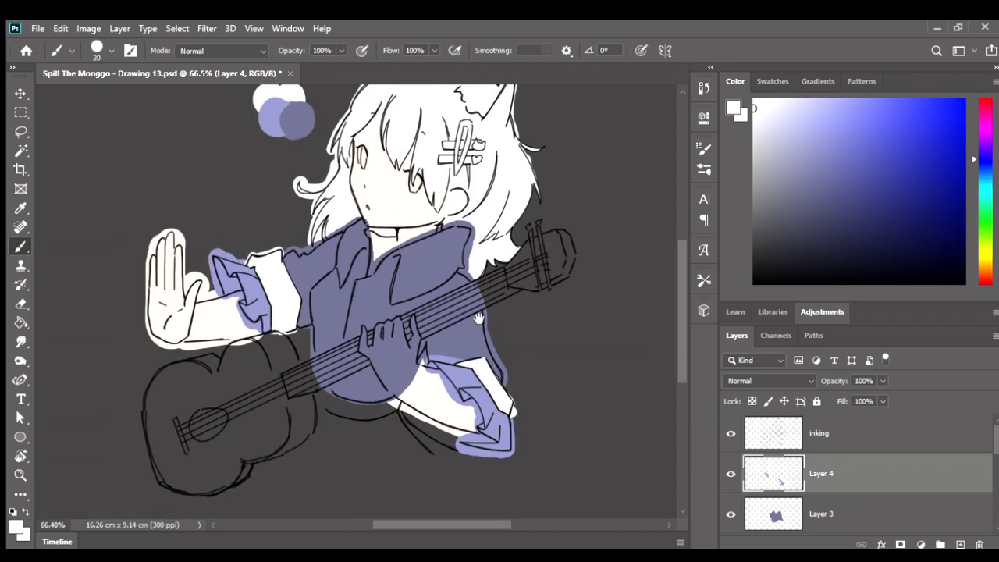
drag(478, 318, 487, 341)
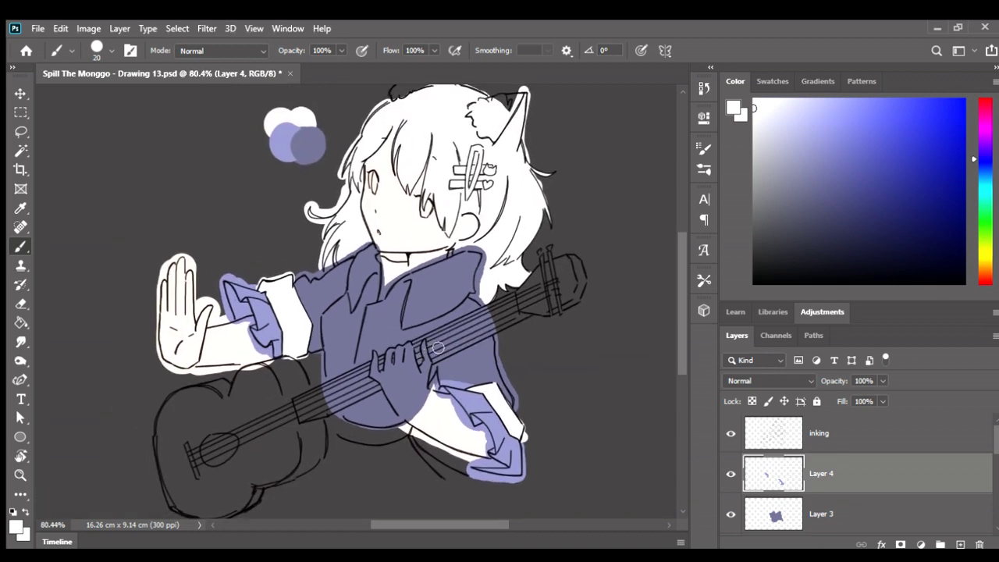
scroll(448, 359, up, 1)
drag(349, 360, 399, 366)
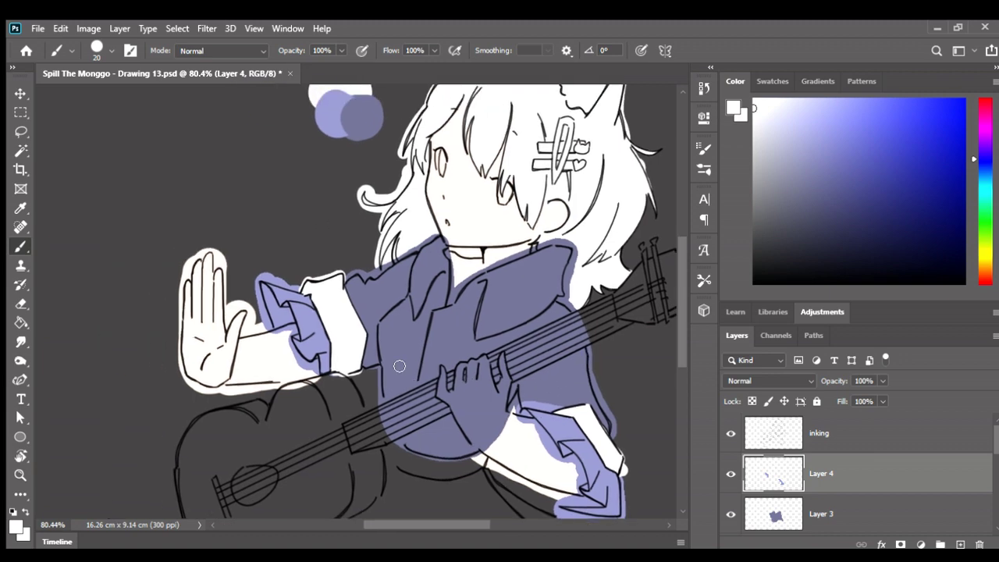
scroll(405, 334, down, 1)
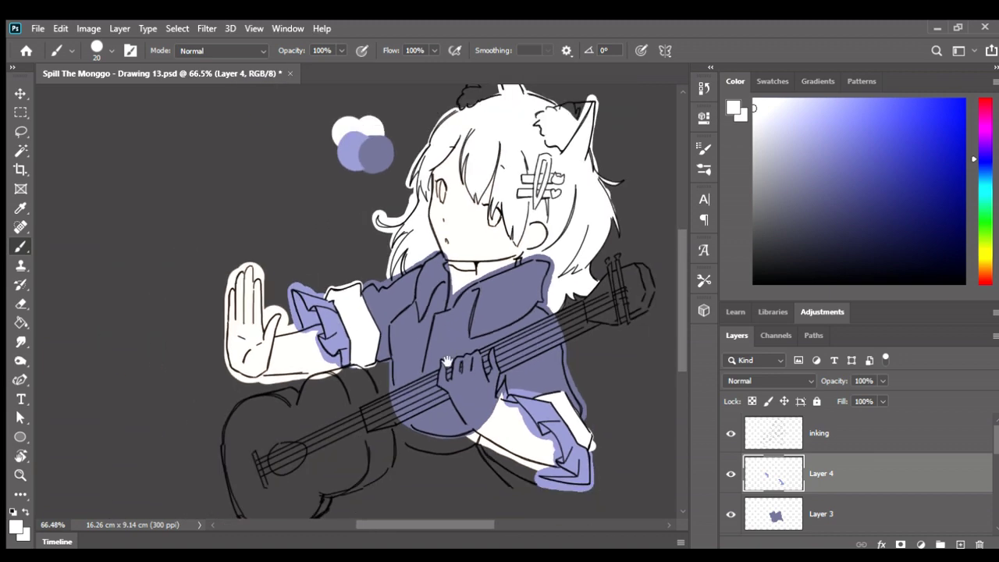
drag(428, 351, 332, 364)
scroll(525, 194, up, 4)
drag(565, 190, 549, 277)
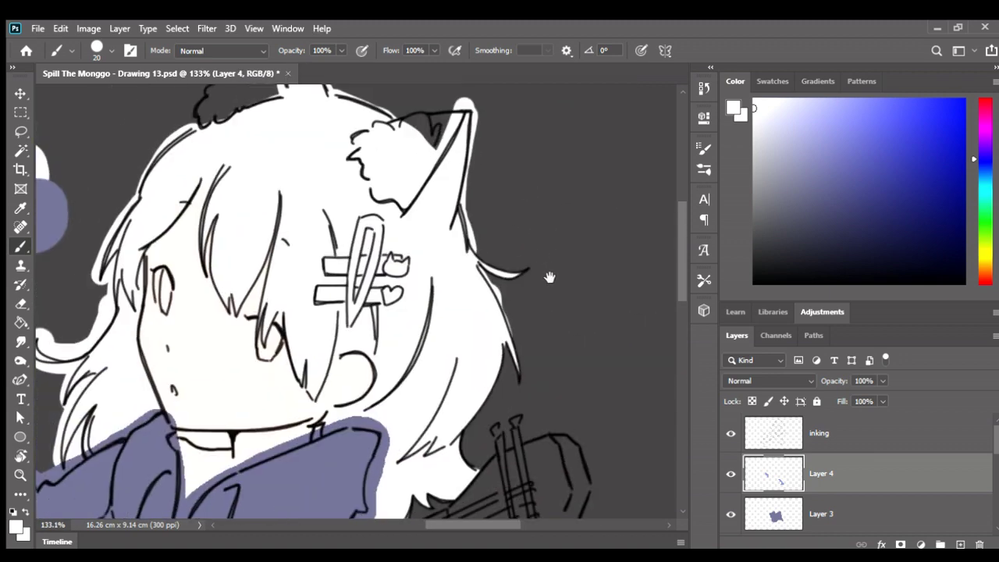
click(984, 125)
Pick a light pinkish-red paint colour and shrink the brush.
click(812, 99)
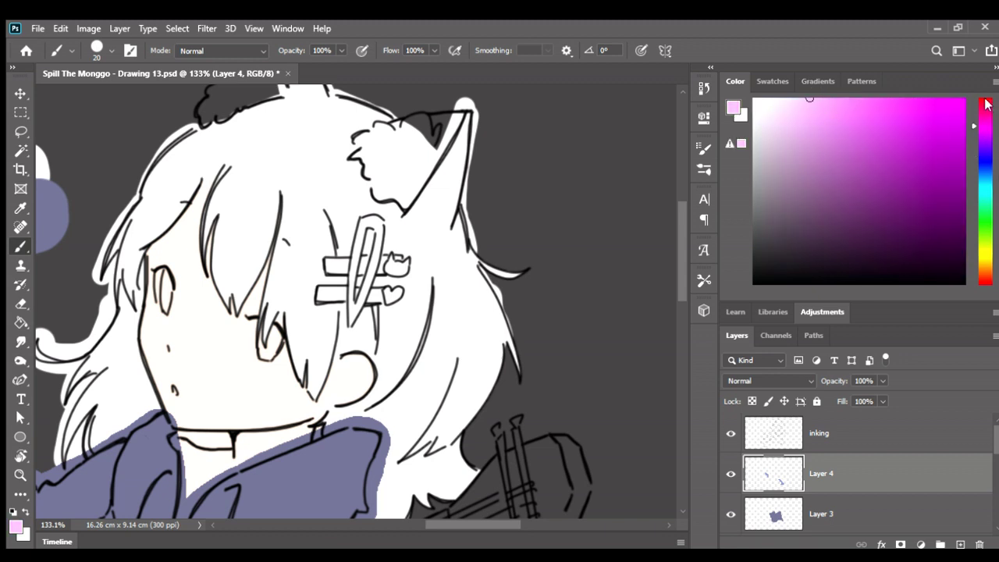
drag(983, 103, 979, 103)
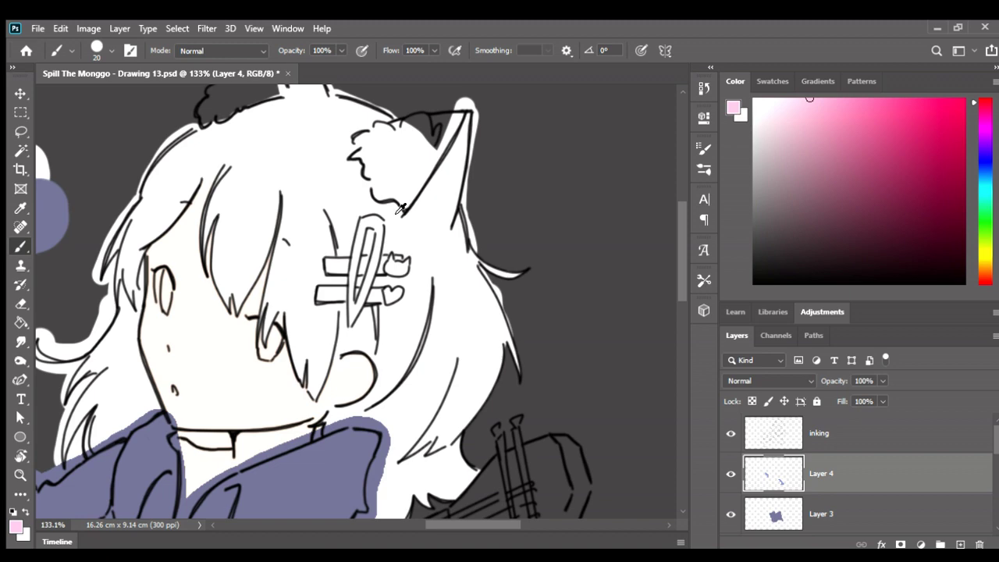
scroll(400, 209, up, 3)
key(bracketleft)
key(bracketleft)
key(bracketleft)
Paint a thin pink line along the clip pin's edge, redoing the first stroke with a smaller brush.
drag(321, 231, 303, 309)
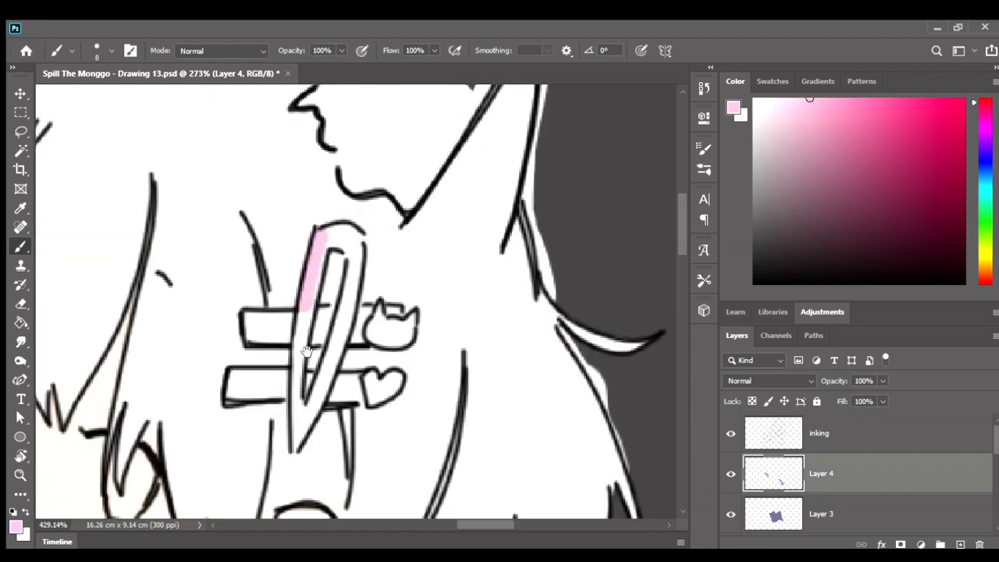
key(ctrl+z)
scroll(300, 421, up, 2)
key(bracketleft)
key(bracketleft)
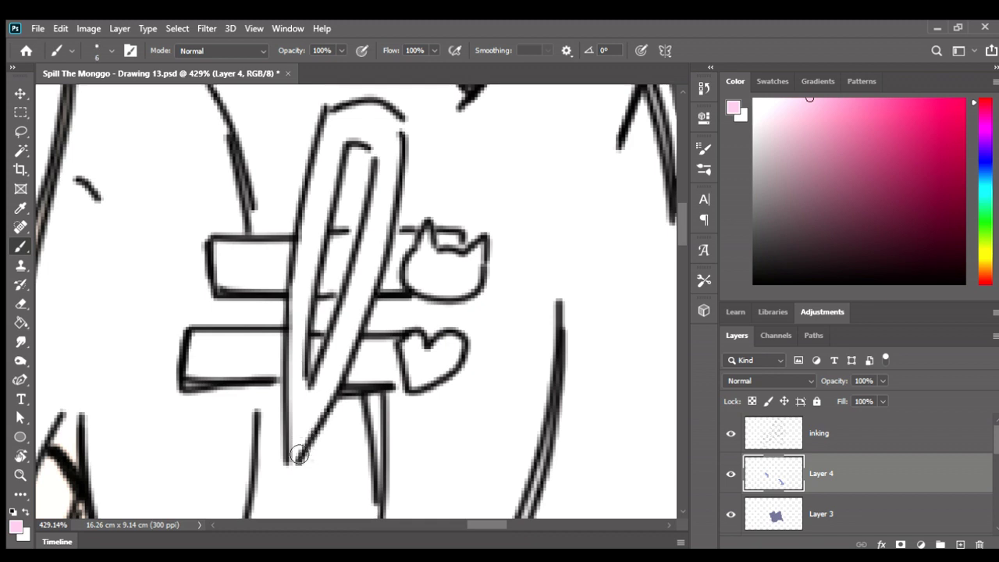
key(bracketleft)
mouse_move(298, 453)
mouse_down()
mouse_move(349, 355)
mouse_move(399, 166)
mouse_up()
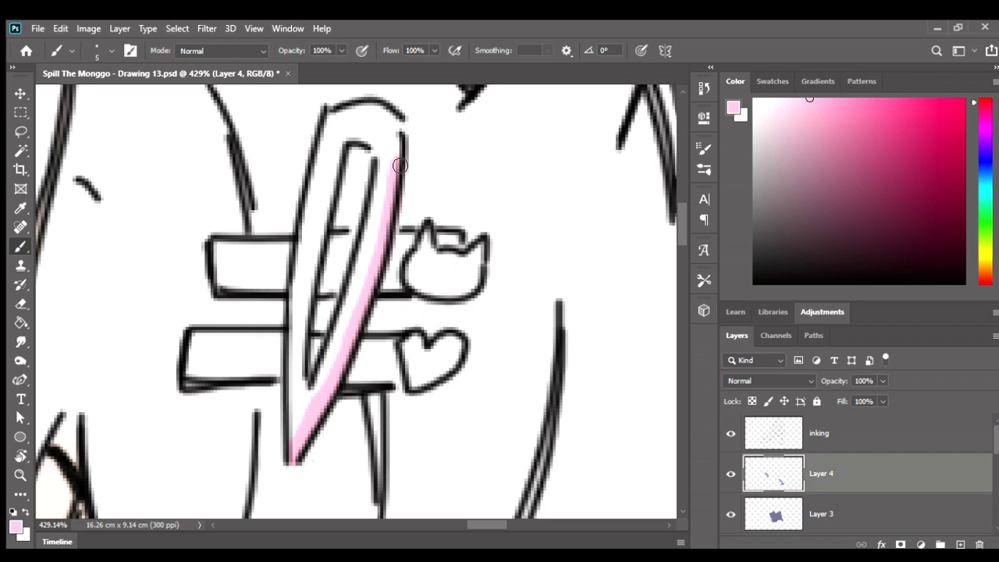
scroll(400, 166, down, 2)
scroll(399, 165, down, 3)
scroll(400, 165, down, 3)
Undo the pink line on the hair clip and pick a pink colour.
alt+click(428, 193)
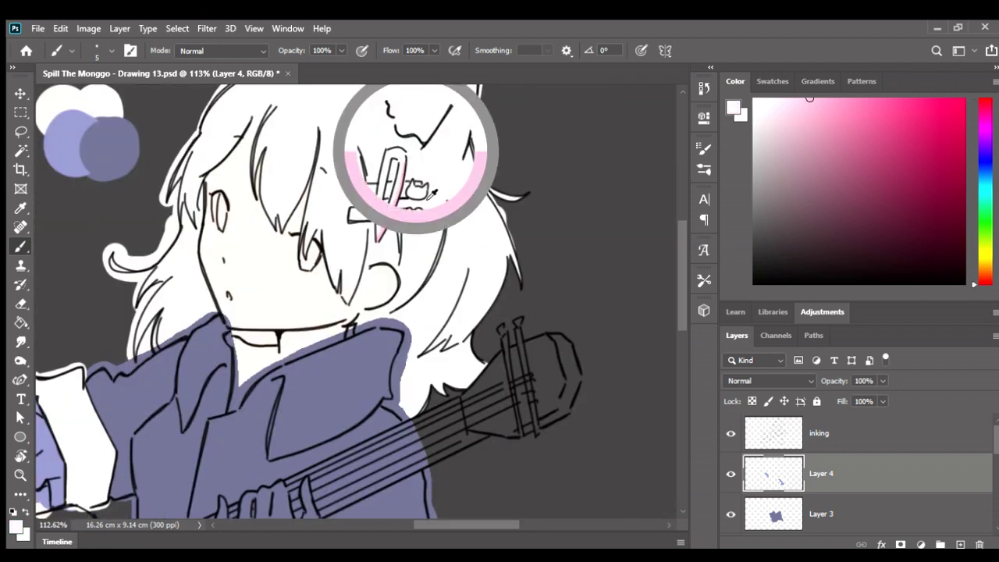
key(ctrl+z)
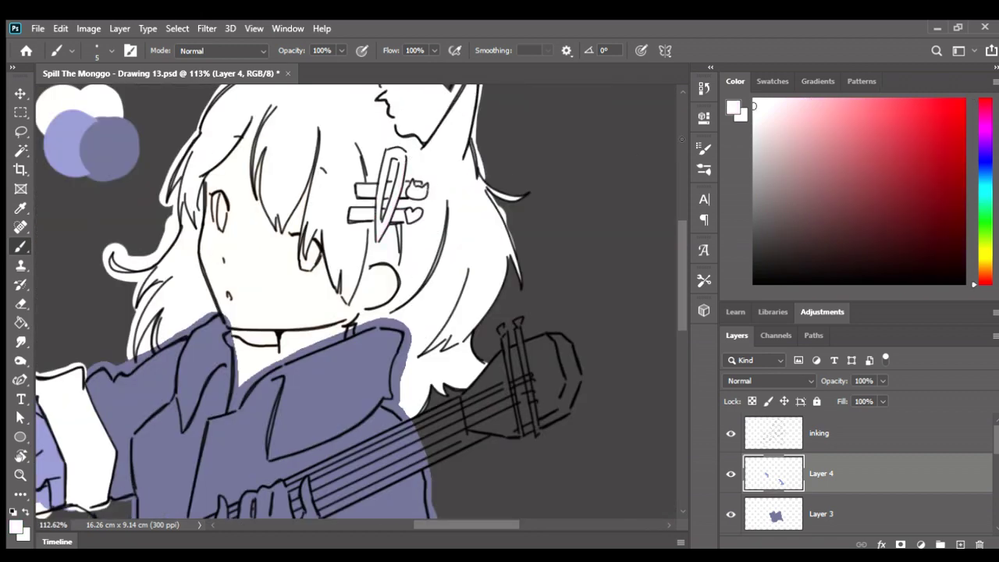
drag(981, 122, 981, 106)
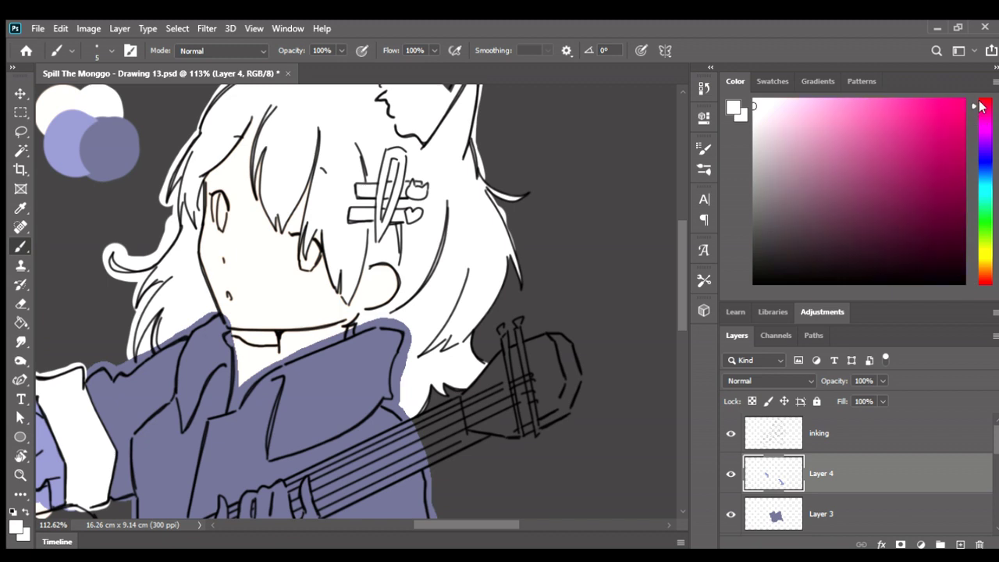
click(846, 99)
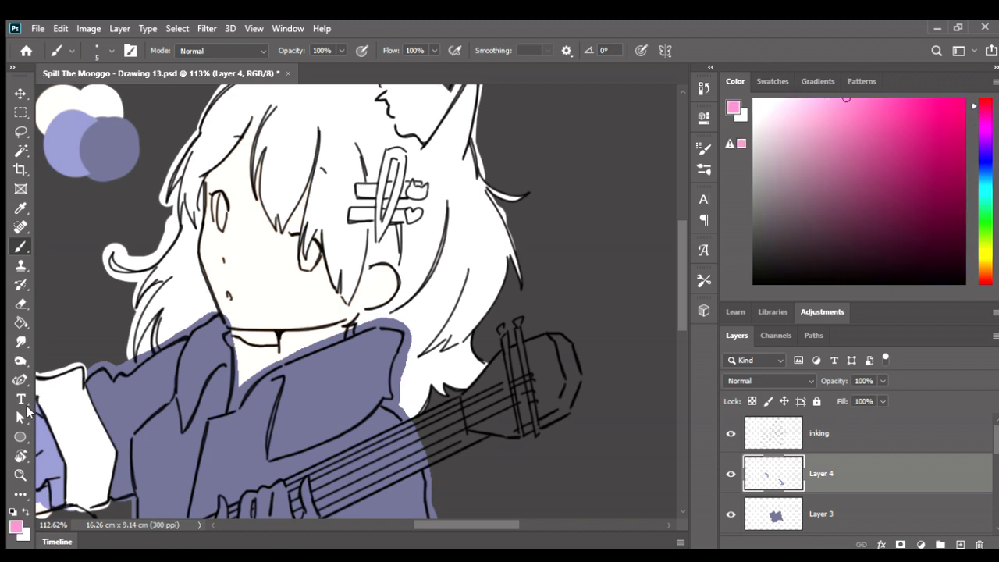
Sample white, enlarge the brush to 45, and dab white beside the purple colour circles.
alt+click(70, 419)
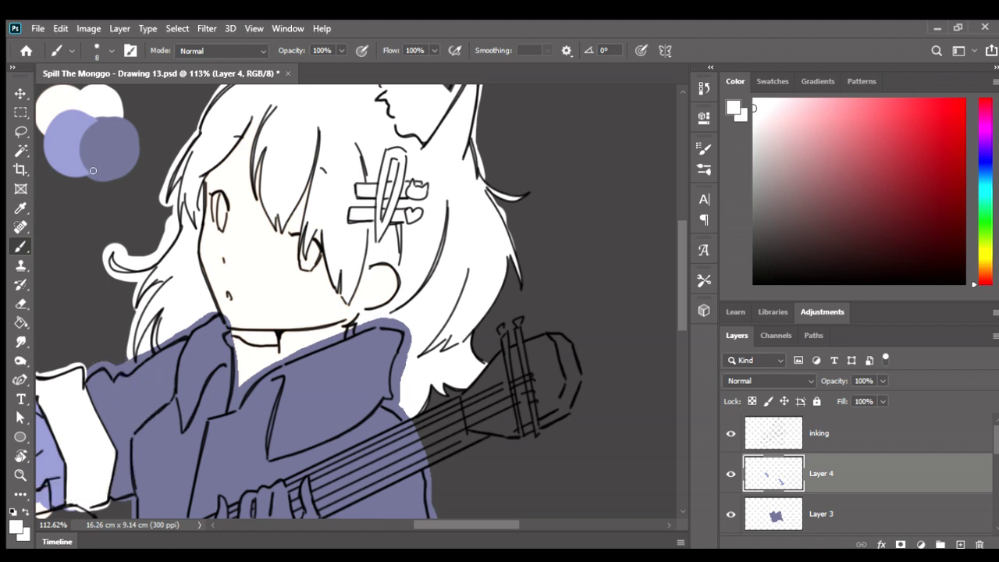
key(bracketright)
key(bracketright)
key(bracketright)
drag(89, 179, 97, 184)
Pick a pale pink paint colour and zoom back in.
click(985, 102)
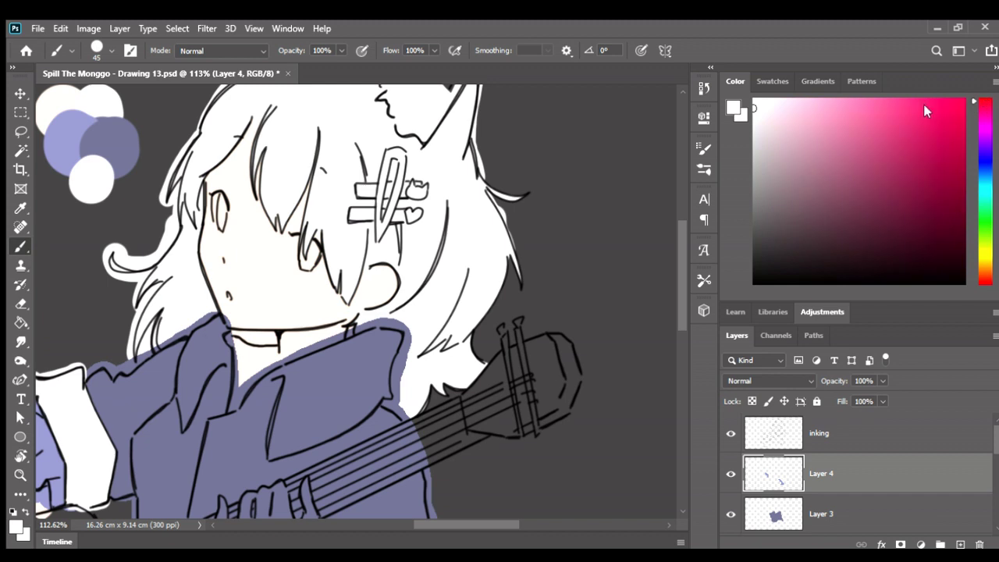
click(829, 100)
scroll(362, 163, up, 3)
scroll(362, 162, up, 2)
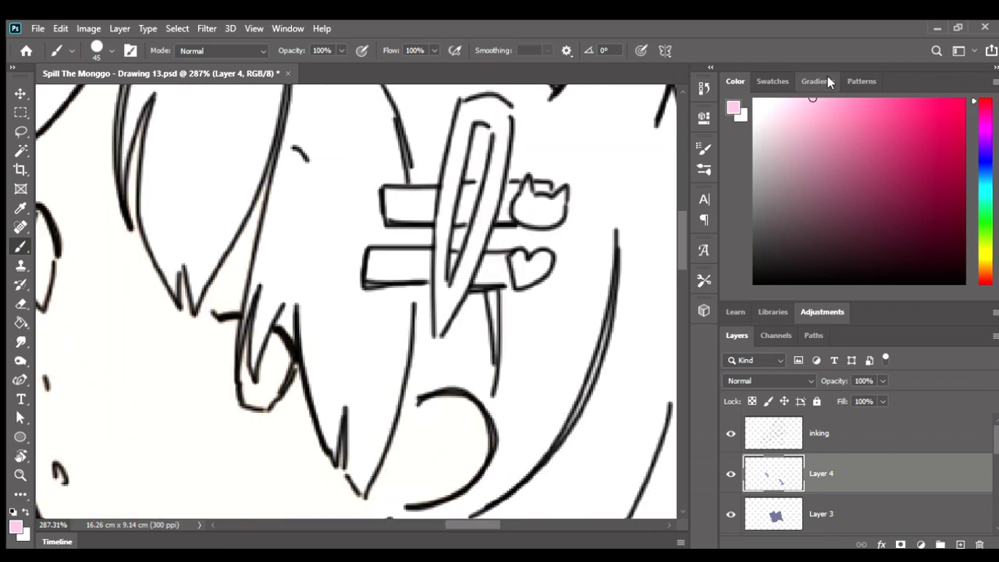
mouse_move(812, 100)
mouse_down()
mouse_move(792, 94)
mouse_move(789, 123)
mouse_up()
click(488, 171)
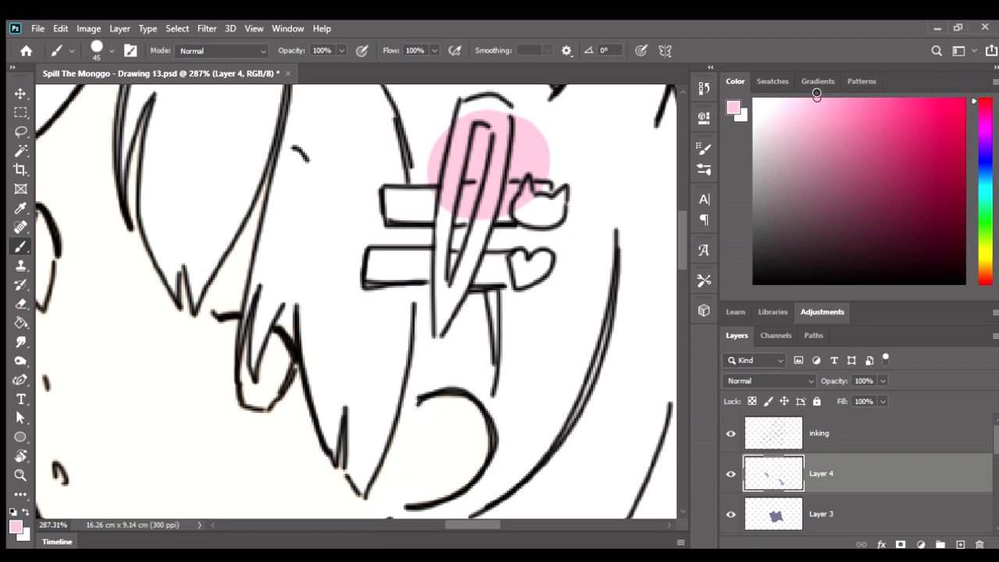
key(ctrl+z)
click(478, 128)
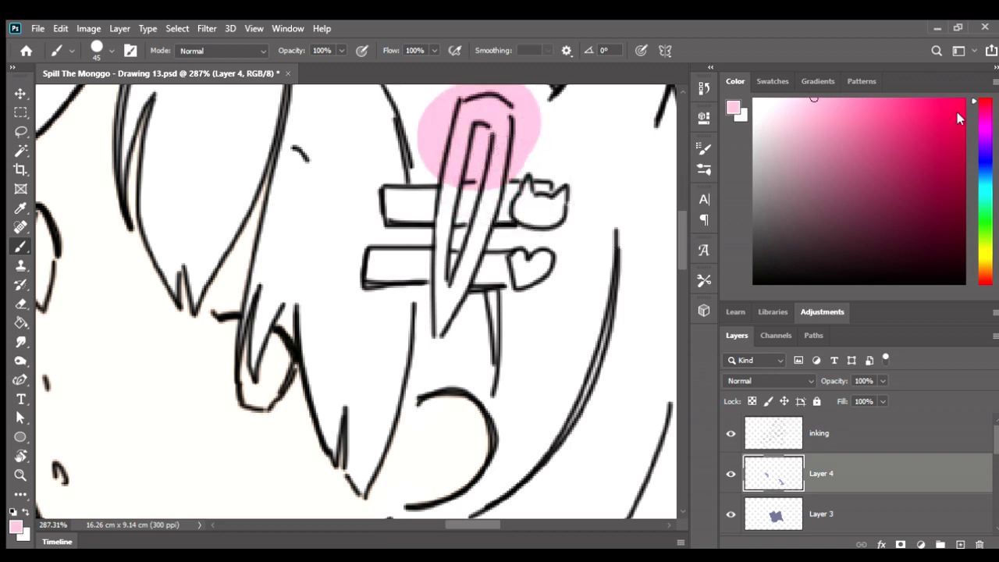
click(974, 120)
key(ctrl+z)
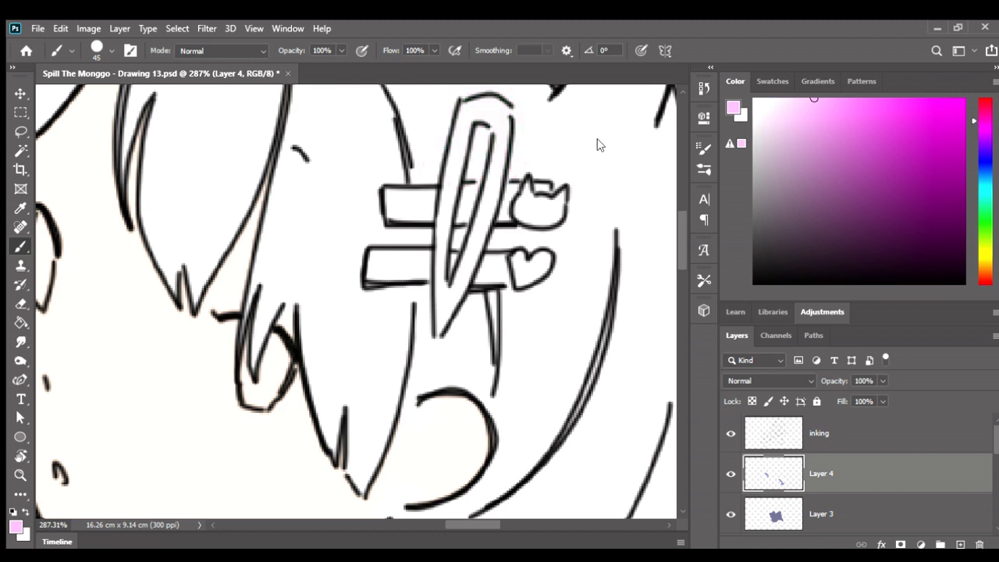
click(503, 113)
click(473, 153)
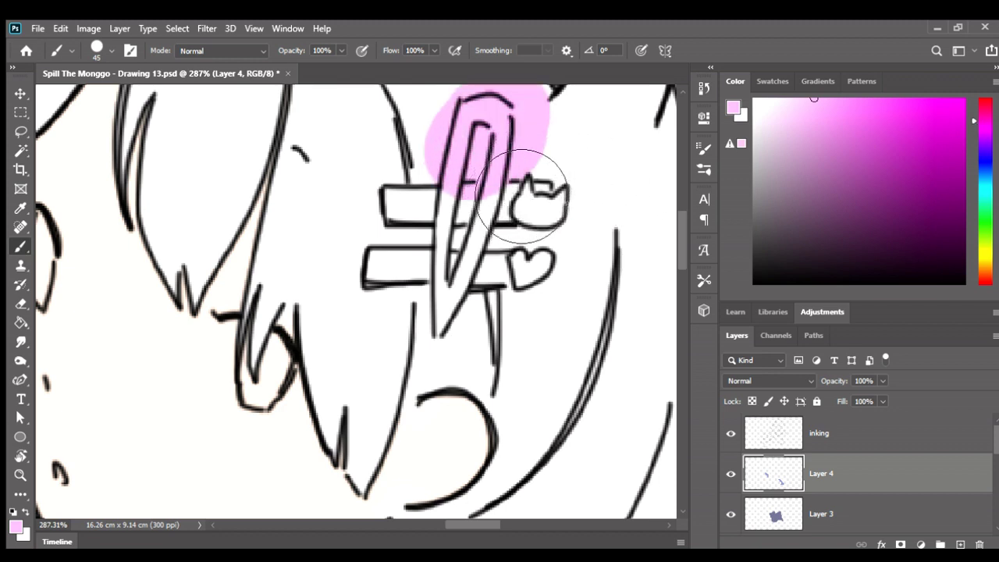
click(983, 102)
key(ctrl+z)
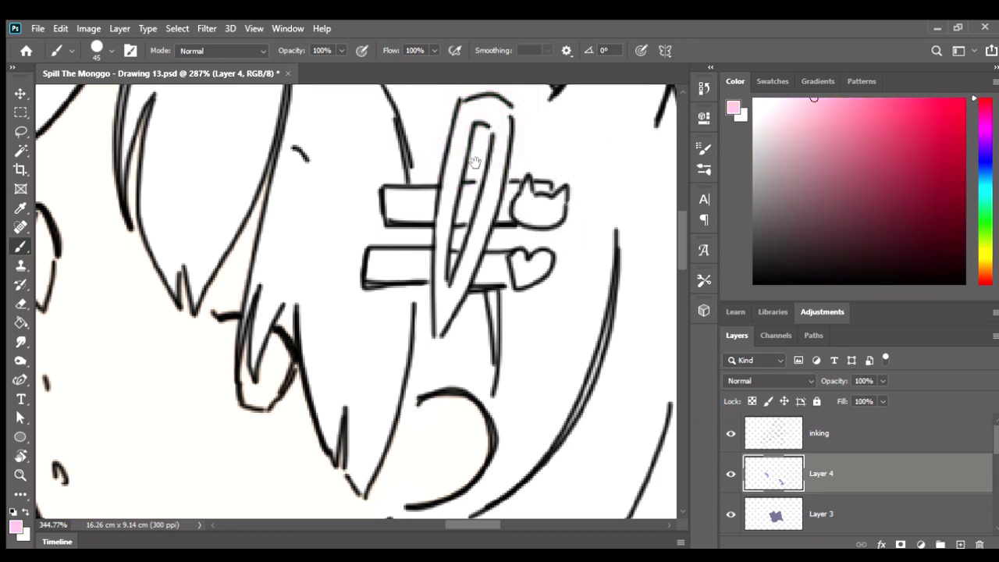
Shrink the brush to about 10 and undo the earlier pink patches on the clip.
scroll(472, 160, up, 2)
key(bracketleft)
key(bracketleft)
key(bracketleft)
key(bracketleft)
key(bracketleft)
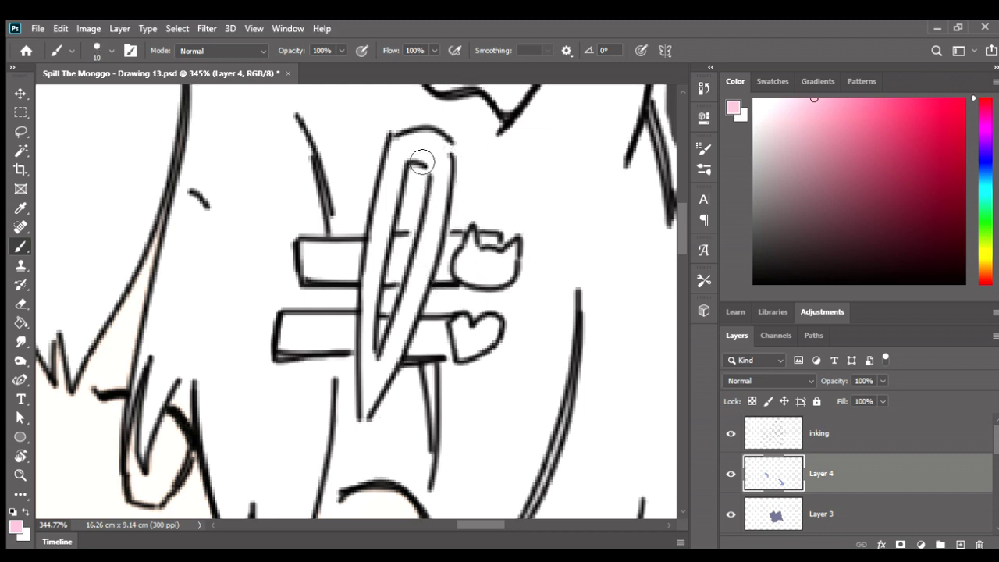
drag(404, 154, 439, 166)
key(bracketleft)
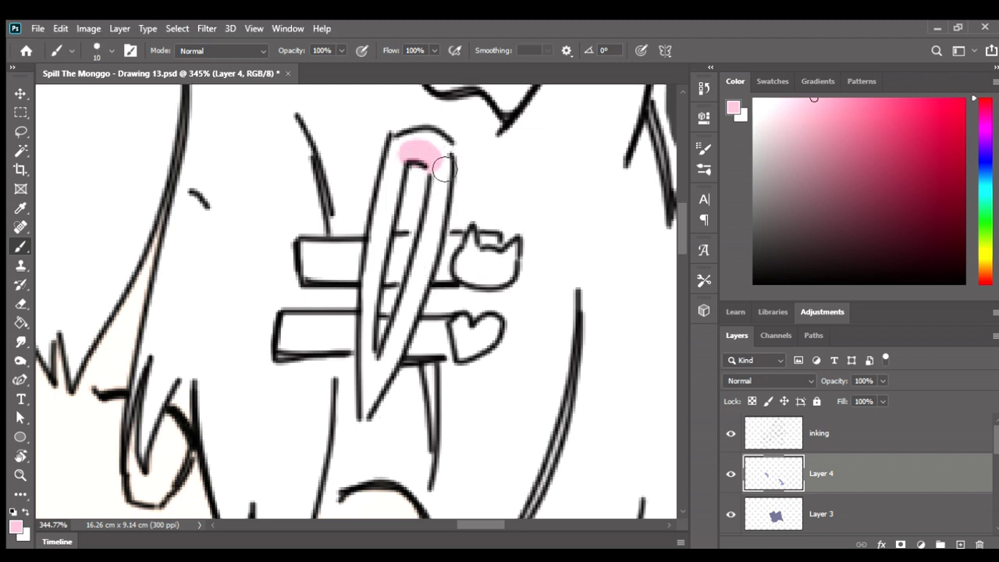
key(ctrl+z)
key(bracketleft)
key(bracketleft)
key(bracketleft)
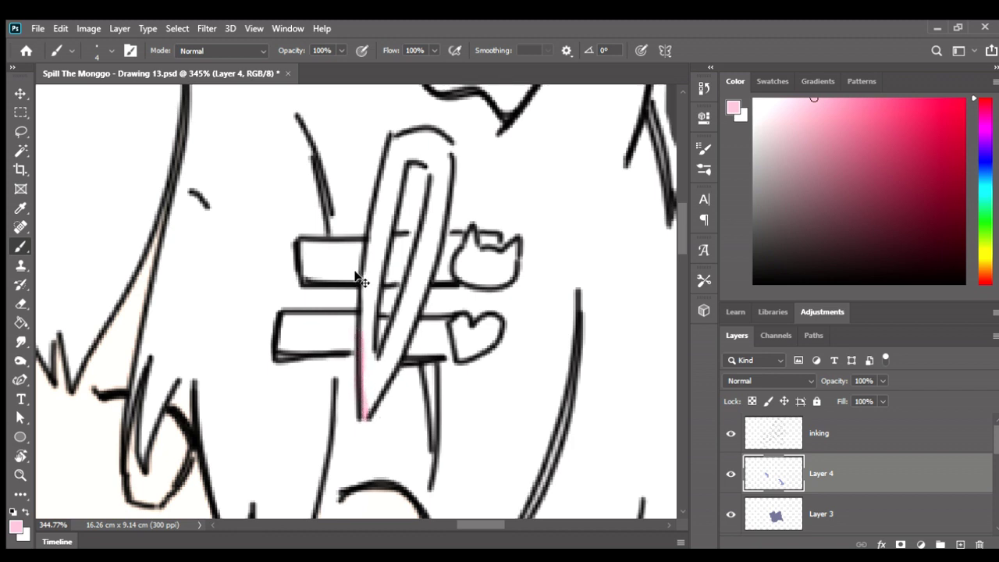
key(ctrl+z)
Paint pink down the pin and up its edges, tidying the tip with a small eraser.
drag(364, 275, 366, 412)
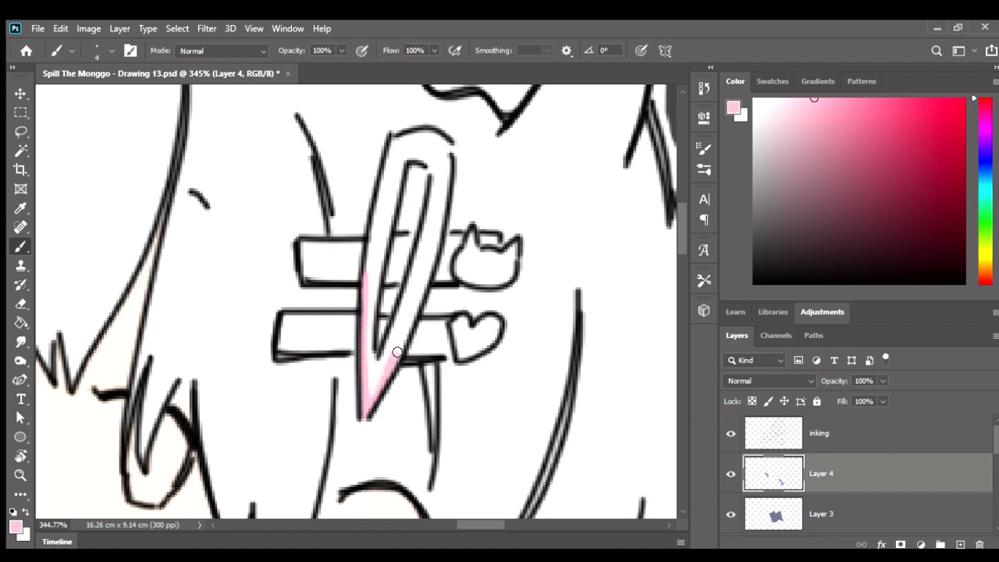
drag(400, 344, 427, 282)
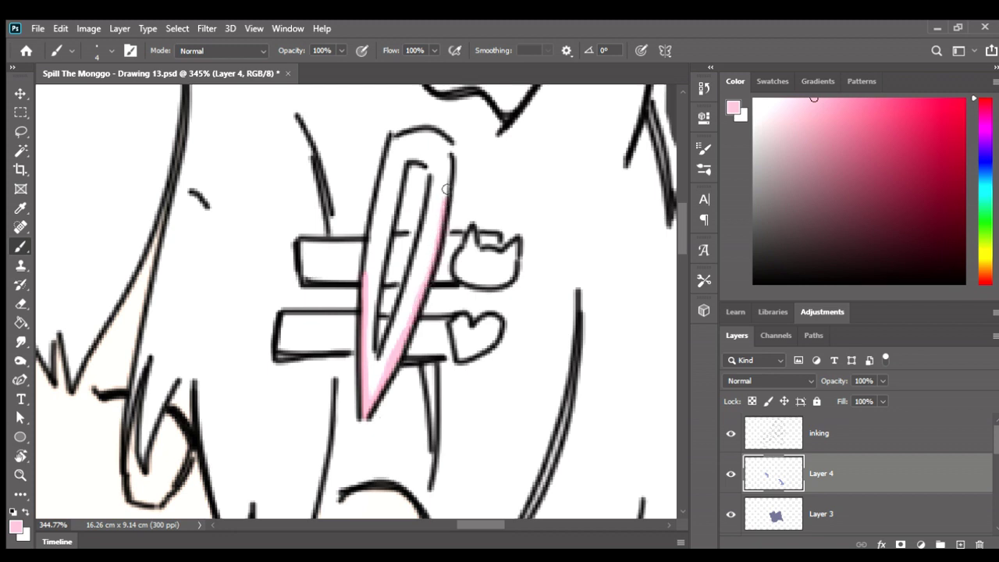
mouse_move(446, 190)
mouse_down()
mouse_move(447, 157)
mouse_move(411, 126)
mouse_up()
key(e)
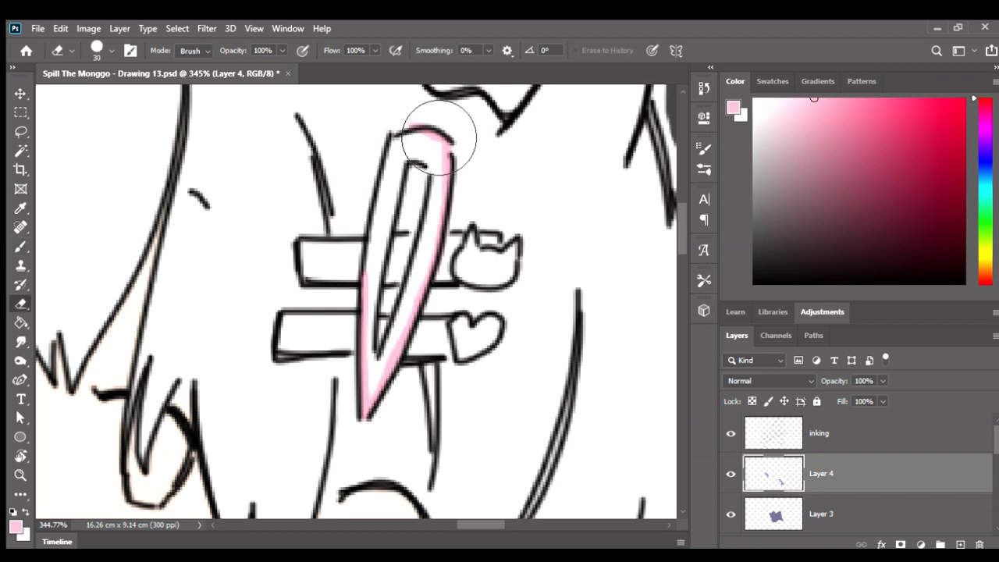
key(bracketleft)
key(bracketleft)
key(bracketleft)
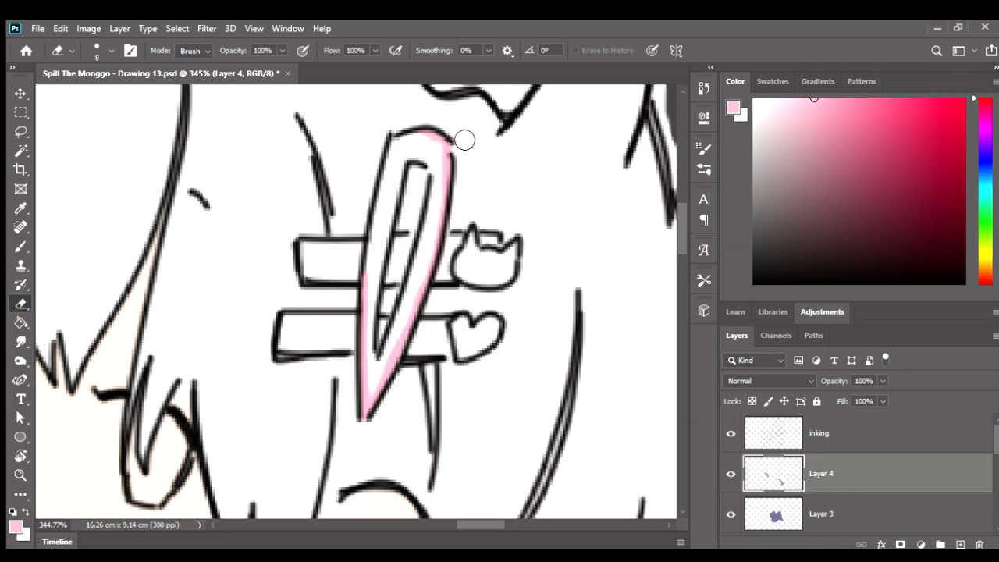
key(b)
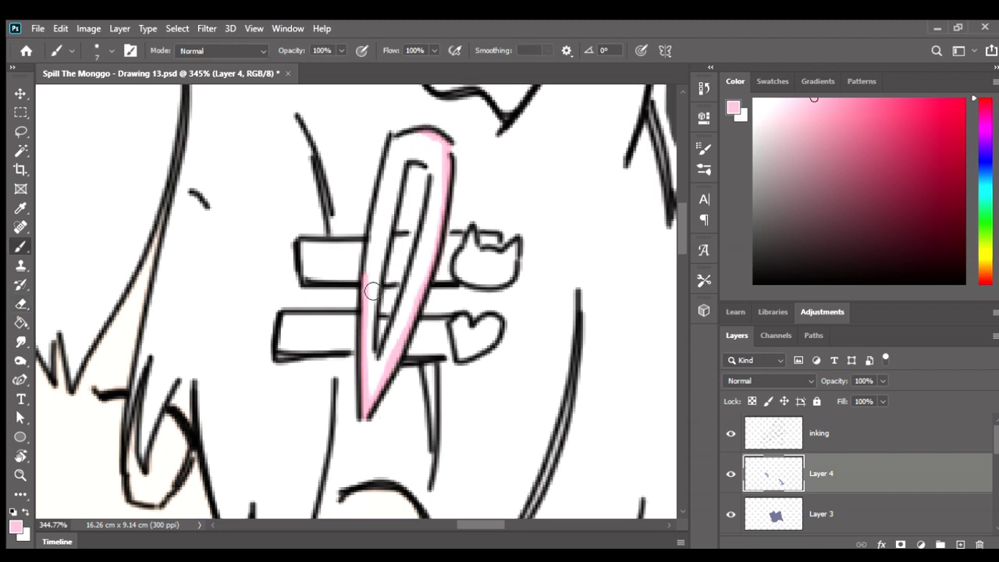
mouse_move(372, 290)
mouse_down()
mouse_move(373, 398)
mouse_move(430, 248)
mouse_move(422, 271)
mouse_move(486, 262)
mouse_up()
Fill the pin's left stripe and the white gap at its rounded top with pink.
scroll(435, 252, down, 5)
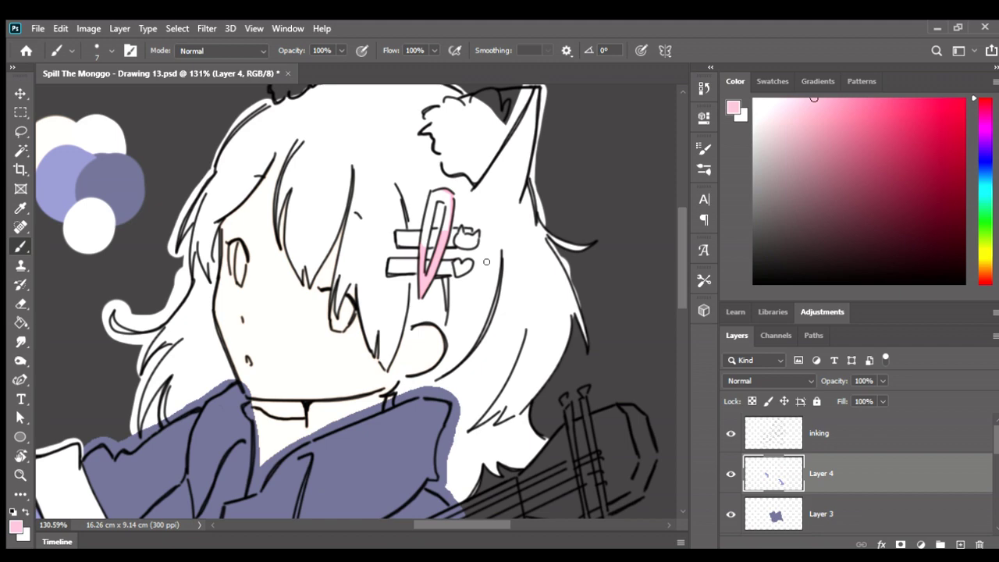
scroll(488, 263, up, 2)
scroll(437, 235, up, 3)
drag(451, 296, 461, 332)
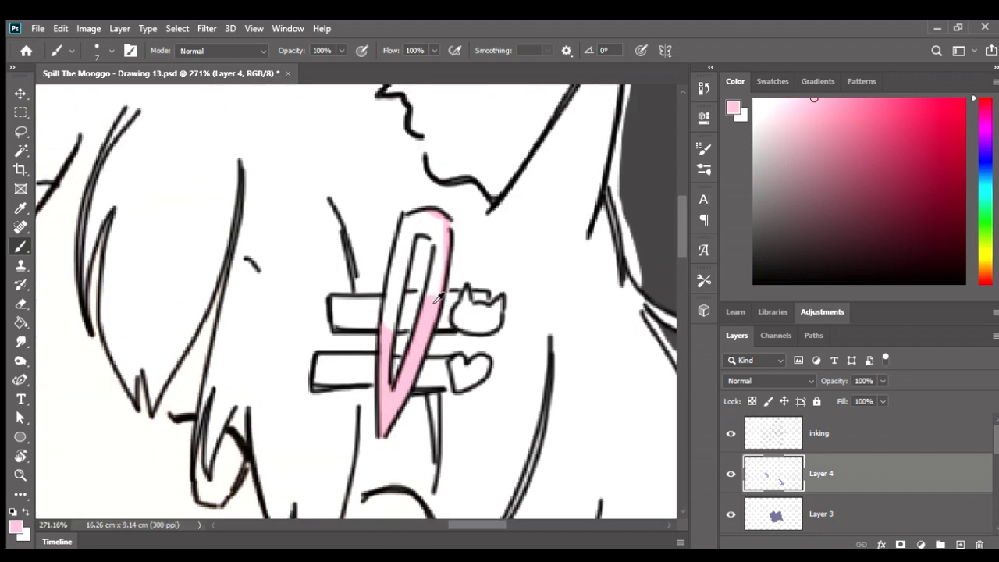
scroll(437, 271, up, 1)
mouse_move(385, 375)
mouse_down()
mouse_move(416, 260)
mouse_move(440, 274)
mouse_move(433, 337)
mouse_move(442, 314)
mouse_up()
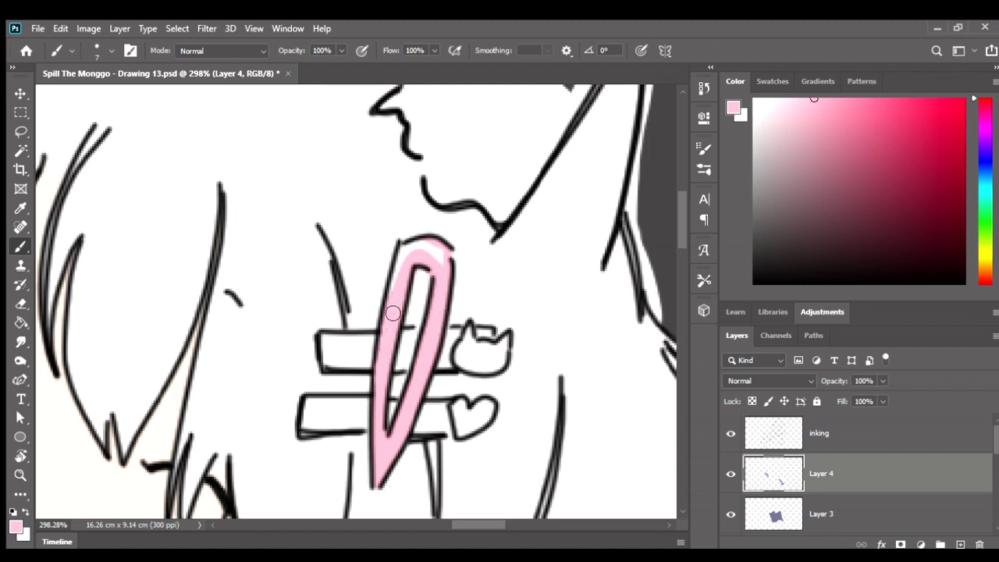
mouse_move(399, 274)
mouse_down()
mouse_move(406, 248)
mouse_move(424, 243)
mouse_move(441, 270)
mouse_up()
scroll(467, 287, down, 1)
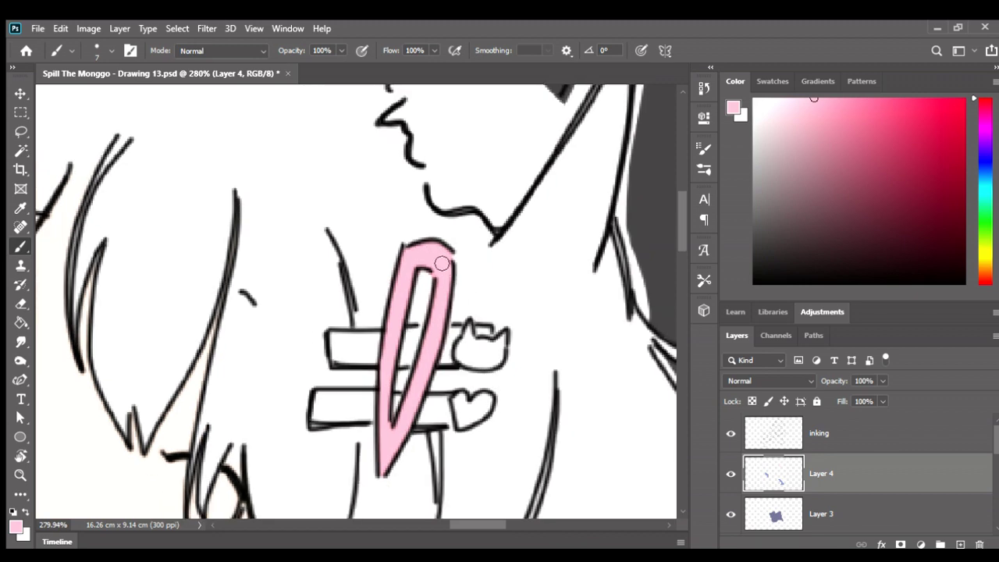
Paint light green across the clip's upper bar, filling the gaps beside the pin and cat shape.
scroll(450, 258, down, 5)
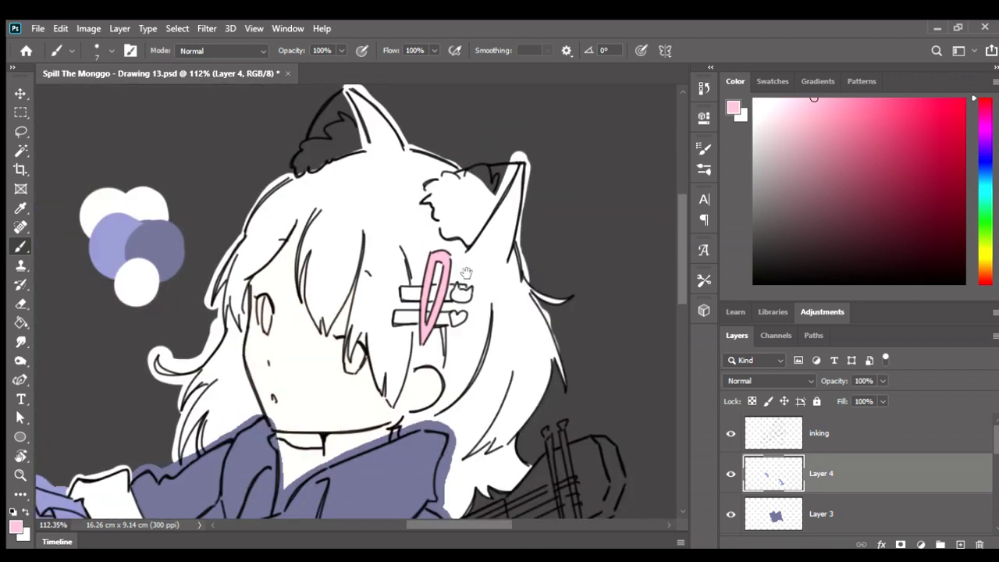
scroll(454, 246, down, 1)
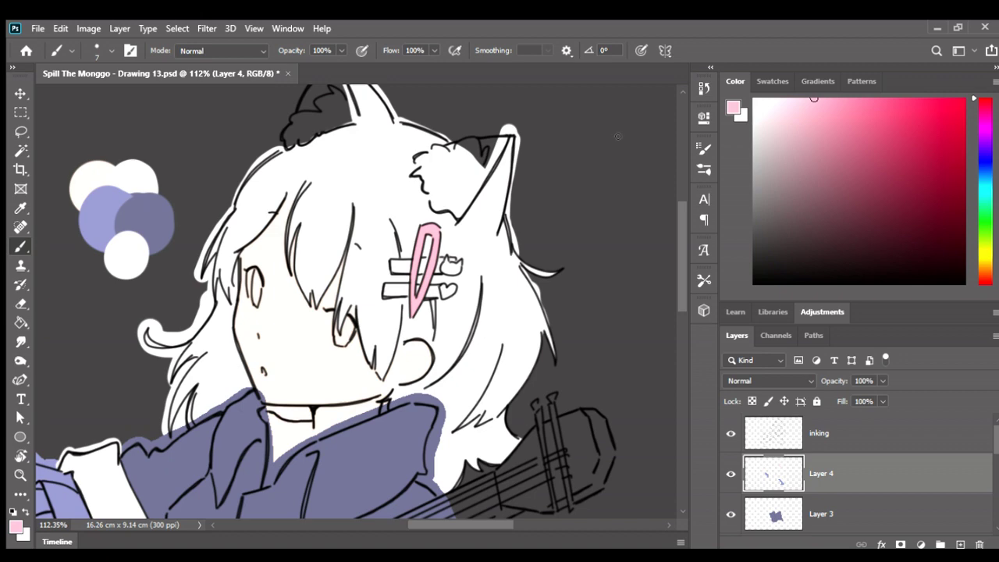
click(984, 224)
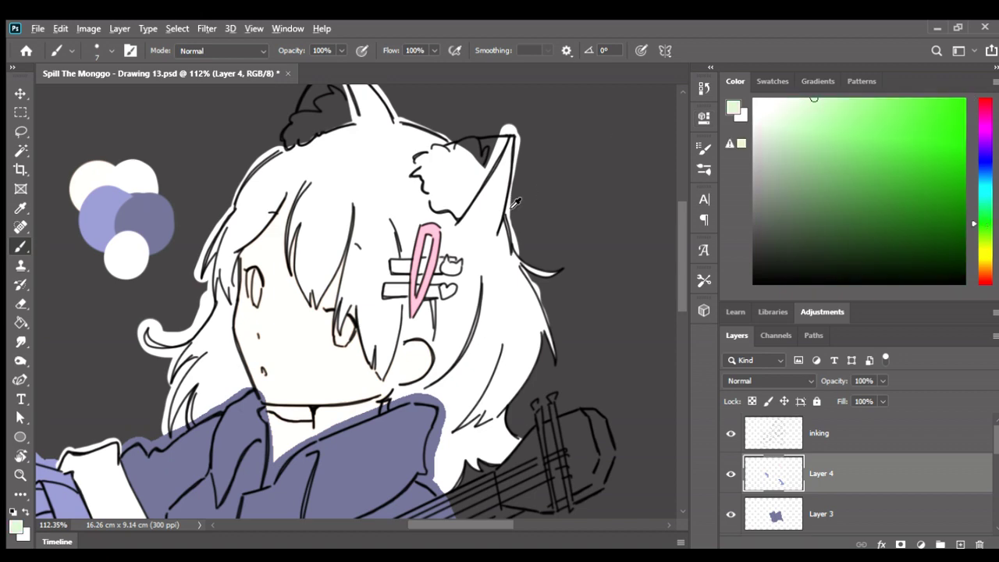
scroll(515, 202, up, 4)
scroll(398, 227, up, 3)
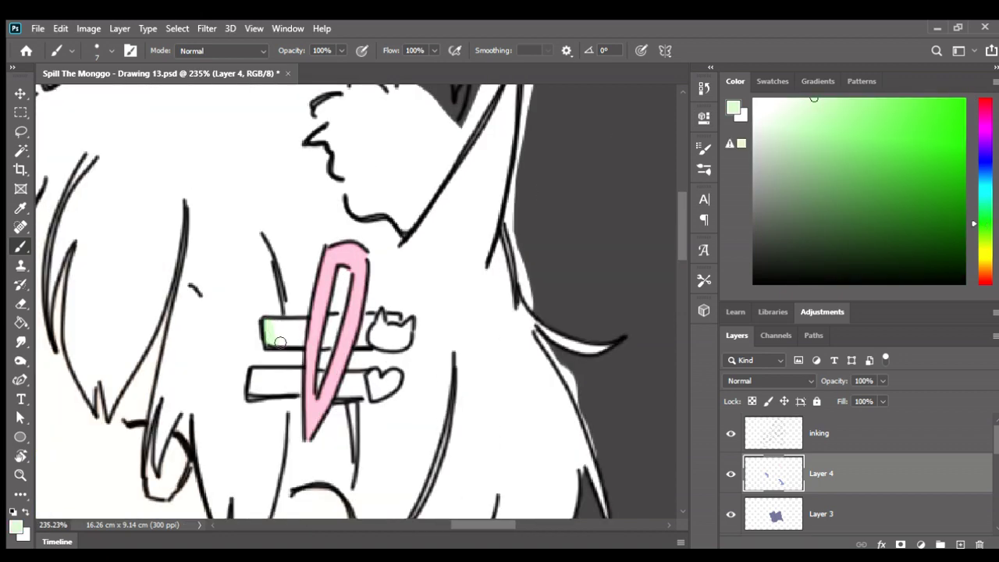
scroll(298, 334, up, 2)
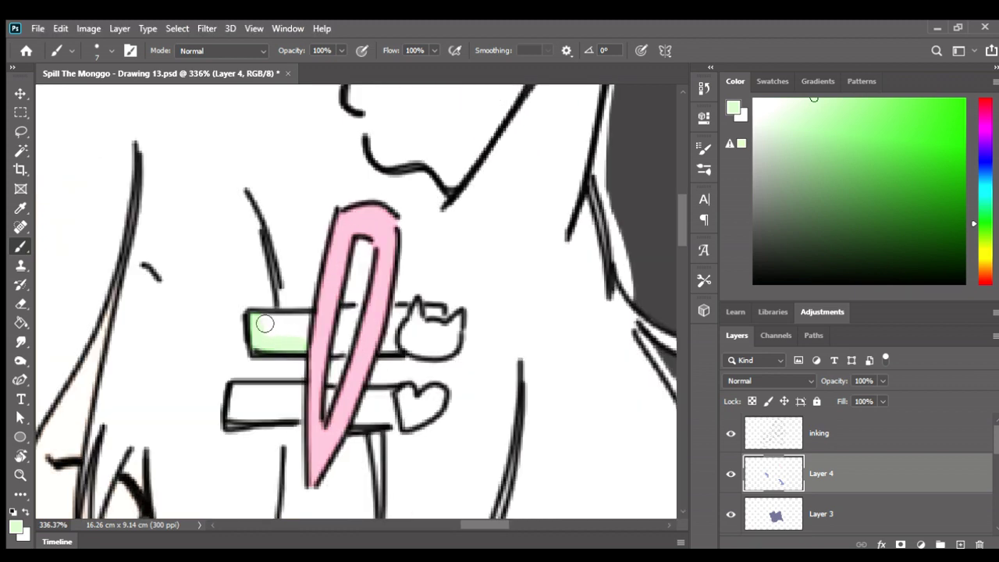
mouse_move(263, 323)
mouse_down()
mouse_move(304, 322)
mouse_move(273, 334)
mouse_up()
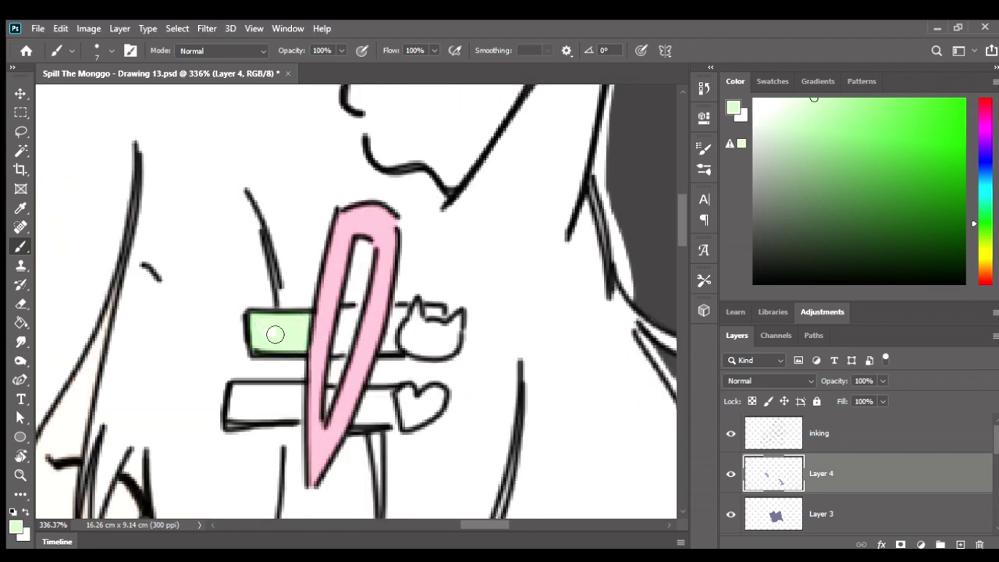
drag(350, 320, 367, 312)
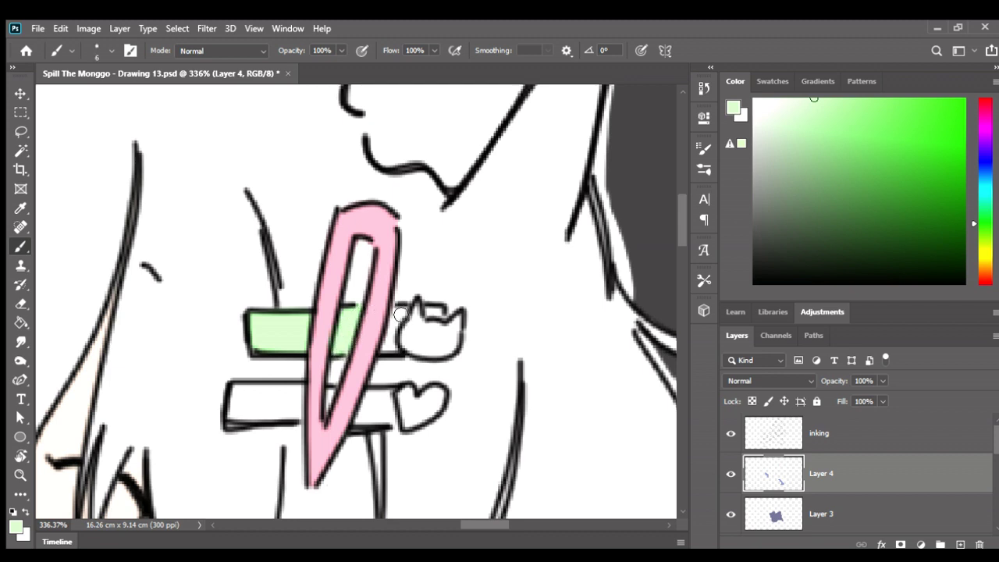
drag(388, 330, 381, 350)
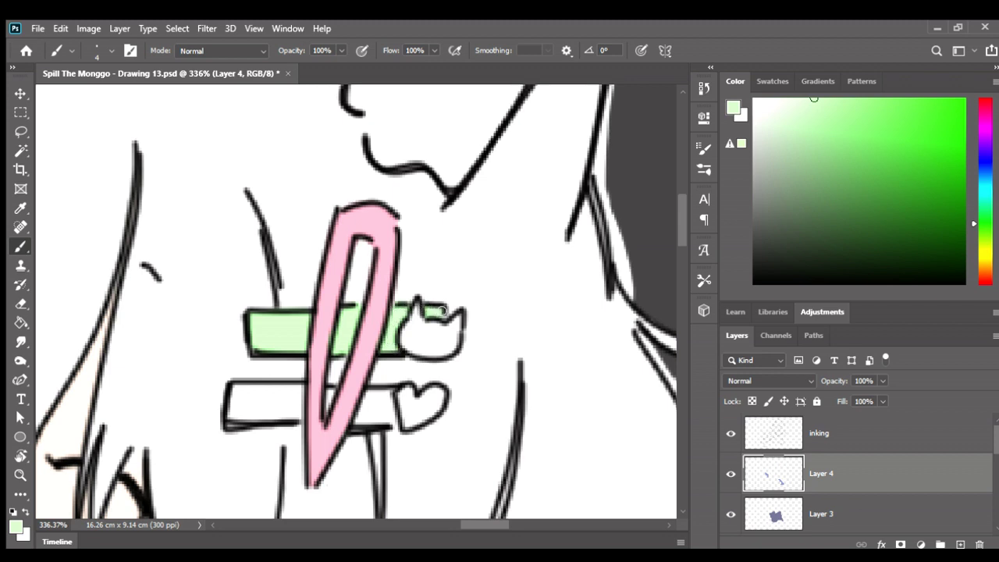
drag(468, 337, 446, 309)
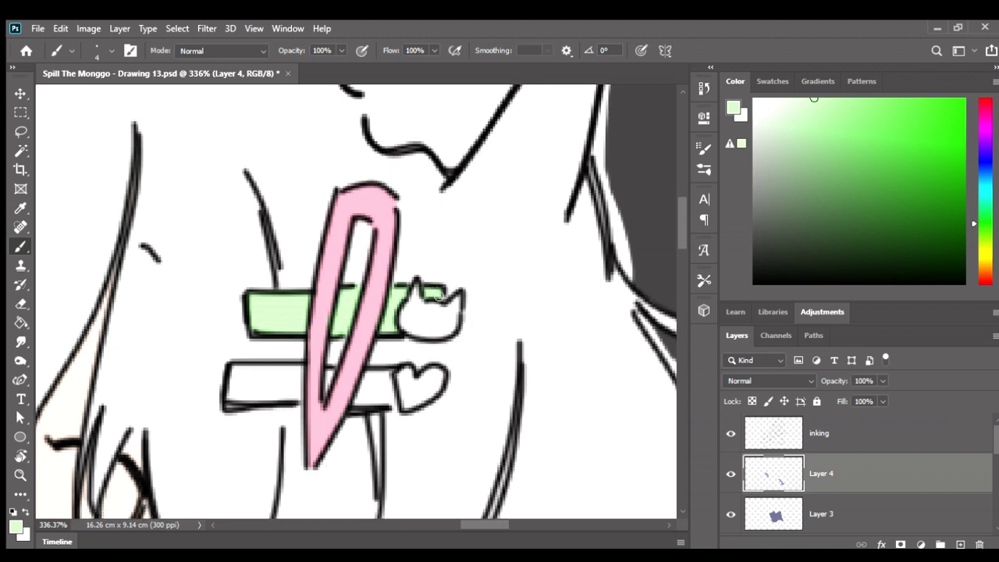
Paint light blue across the clip's lower bar, including the gap right of the pin, then zoom out to 95%.
click(985, 165)
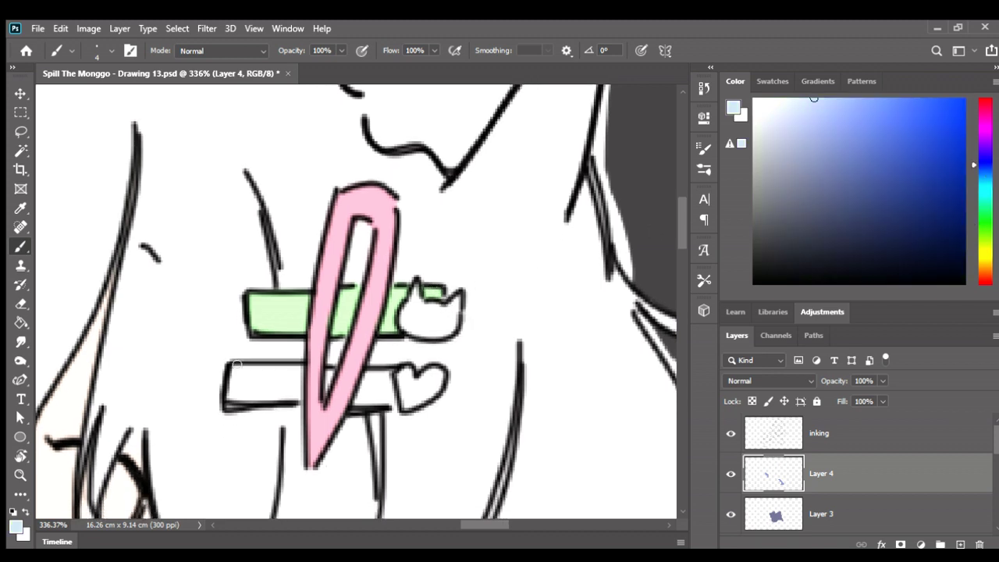
mouse_move(235, 364)
mouse_down()
mouse_move(231, 403)
mouse_move(299, 400)
mouse_move(248, 386)
mouse_move(278, 386)
mouse_up()
key(bracketright)
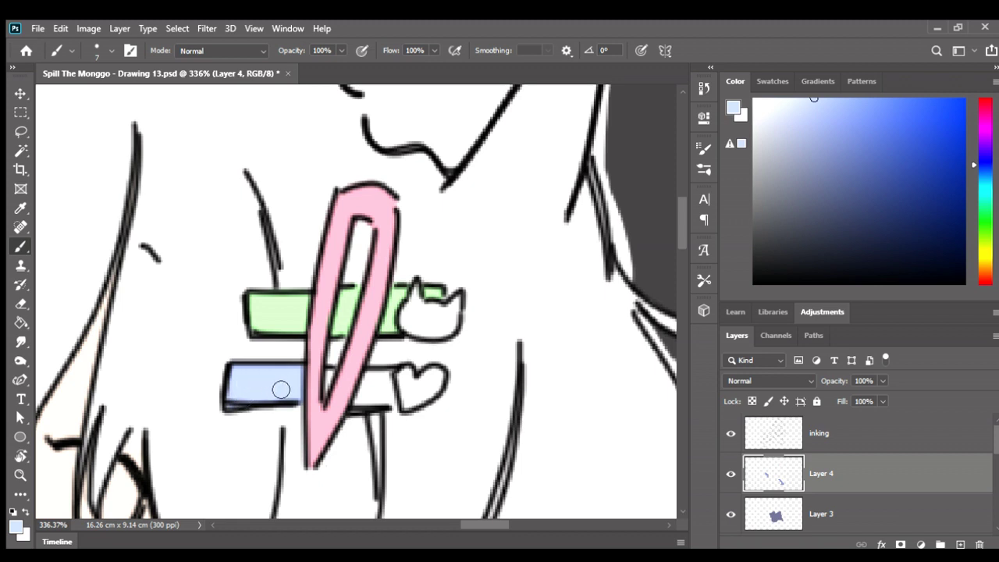
key(bracketleft)
mouse_move(355, 395)
mouse_down()
mouse_move(355, 410)
mouse_move(388, 379)
mouse_move(373, 395)
mouse_up()
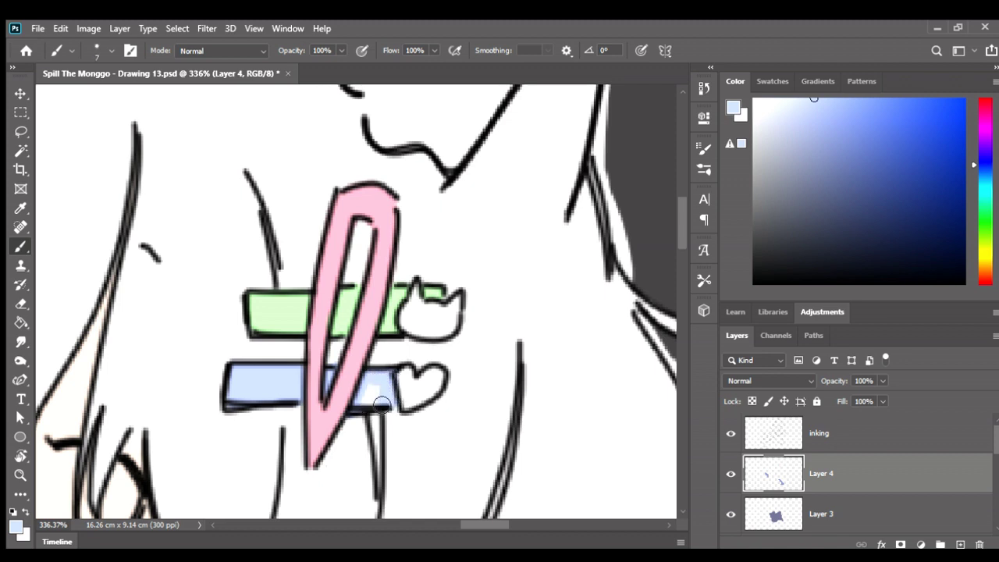
scroll(459, 384, down, 5)
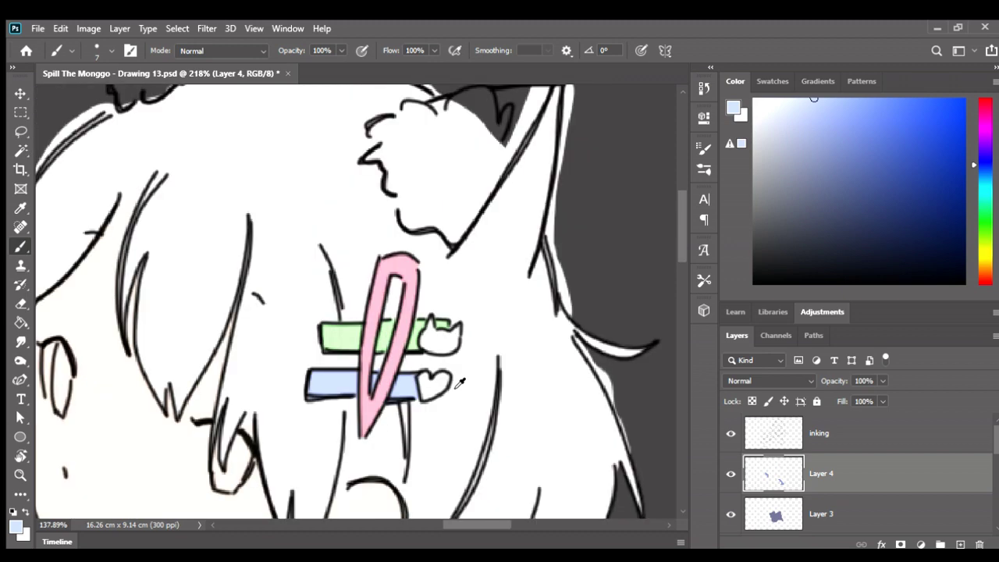
scroll(459, 382, down, 3)
drag(459, 384, 493, 284)
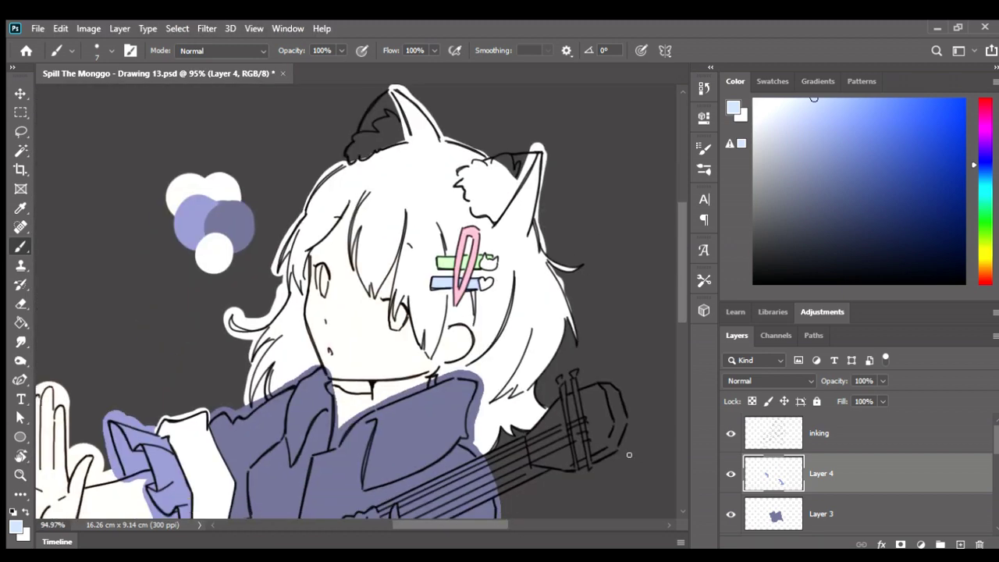
Choose a soft red-pink paint colour and zoom in on the clip's heart.
click(982, 130)
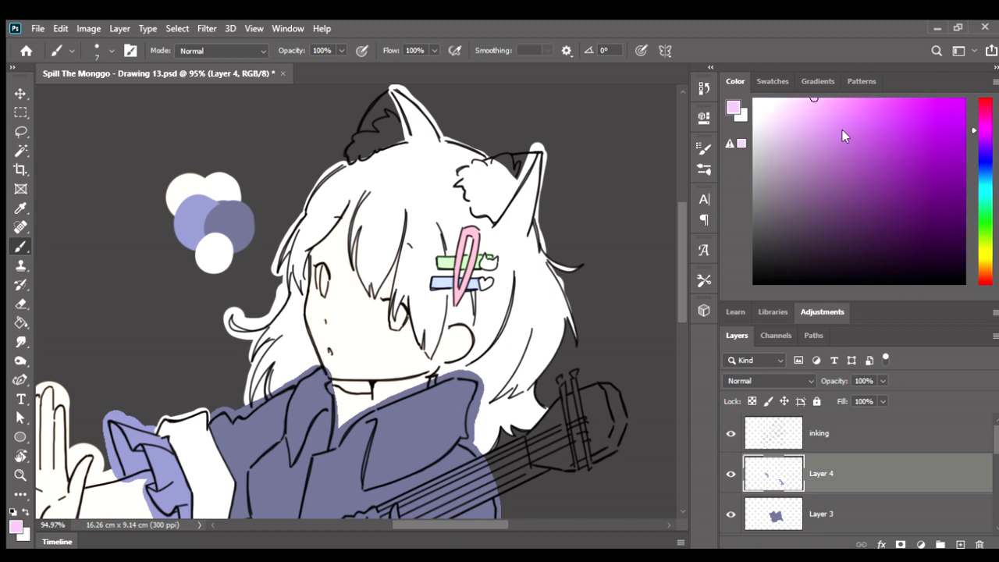
click(986, 95)
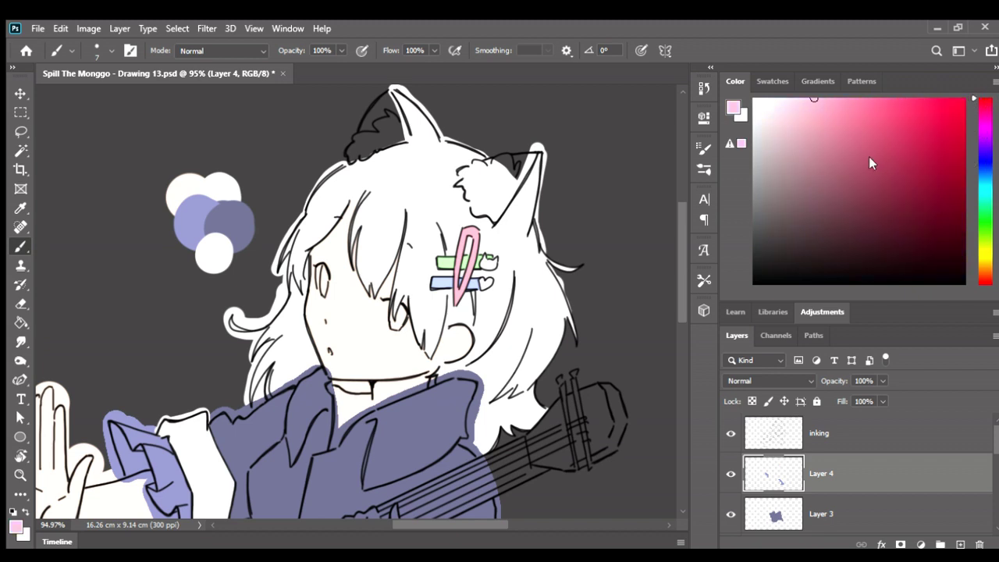
click(917, 99)
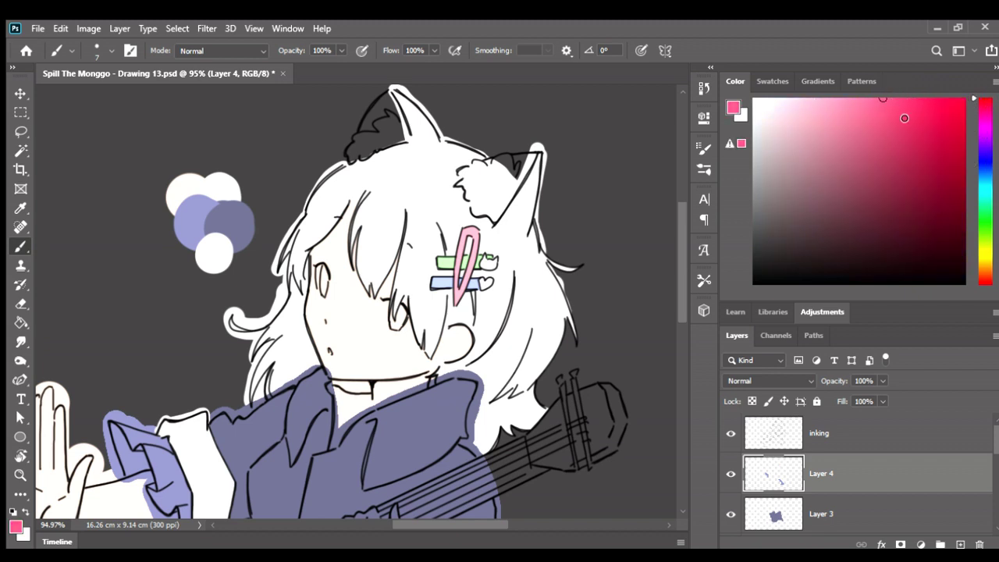
click(895, 123)
mouse_move(513, 258)
mouse_down()
mouse_move(485, 317)
mouse_move(481, 386)
mouse_up()
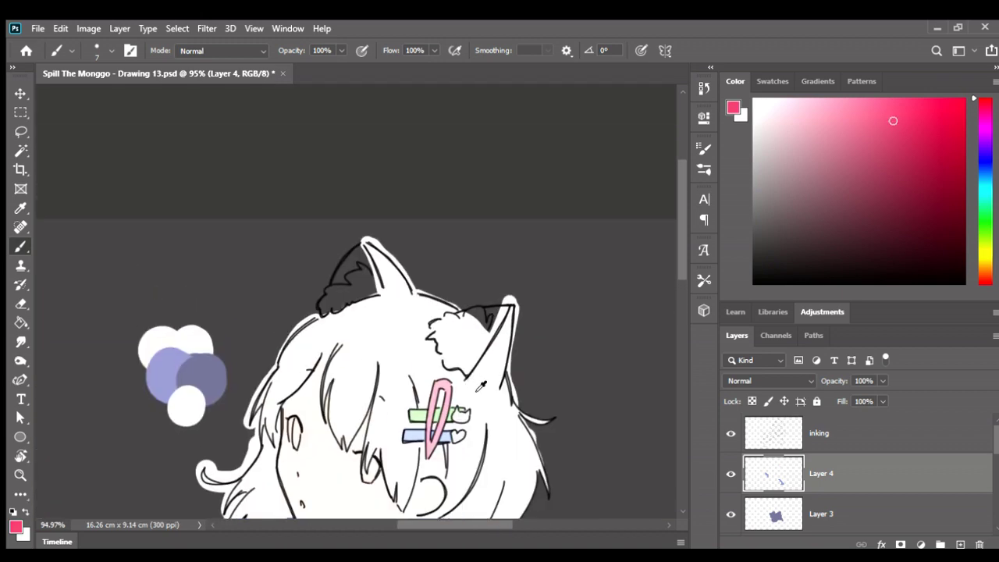
scroll(481, 390, up, 1)
scroll(487, 422, up, 5)
scroll(487, 421, down, 1)
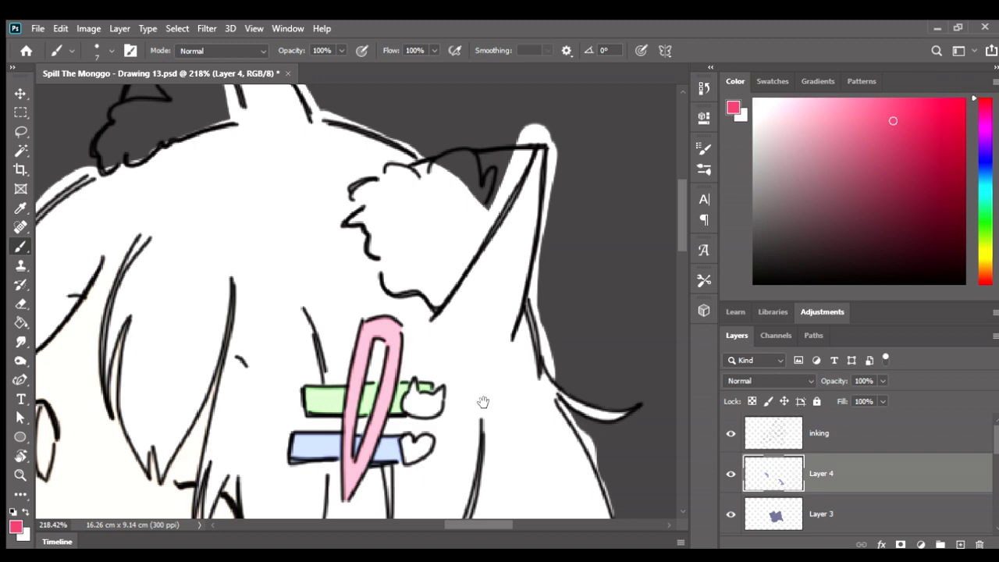
scroll(481, 402, up, 3)
Fill the heart solid red, undoing and repainting it more neatly.
click(396, 447)
mouse_move(396, 447)
mouse_down()
mouse_move(395, 472)
mouse_move(386, 362)
mouse_move(364, 382)
mouse_move(367, 404)
mouse_move(402, 371)
mouse_move(384, 392)
mouse_up()
key(ctrl+z)
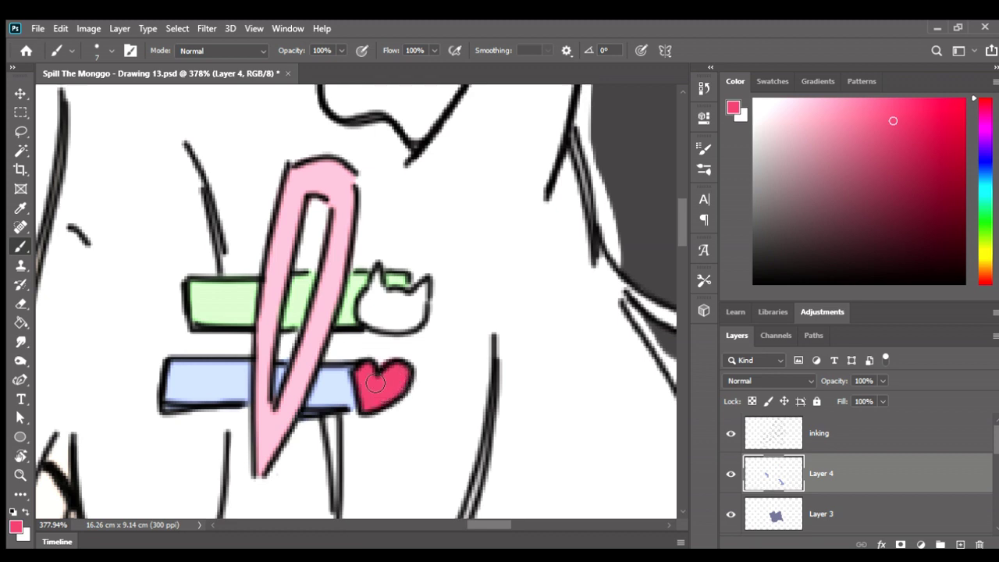
key(ctrl+z)
mouse_move(375, 382)
mouse_down()
mouse_move(374, 407)
mouse_move(388, 390)
mouse_up()
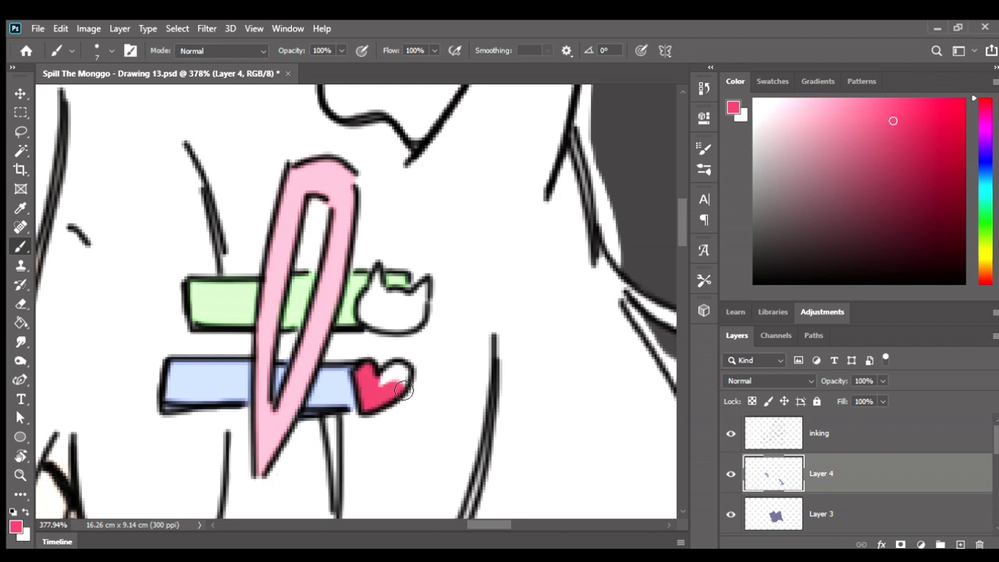
scroll(448, 388, down, 2)
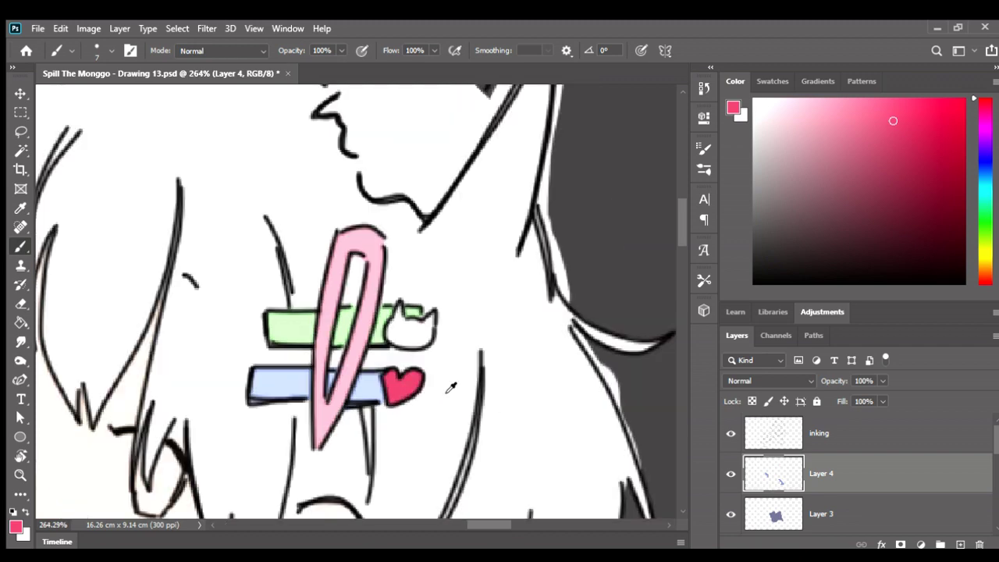
scroll(451, 388, down, 3)
scroll(506, 281, down, 1)
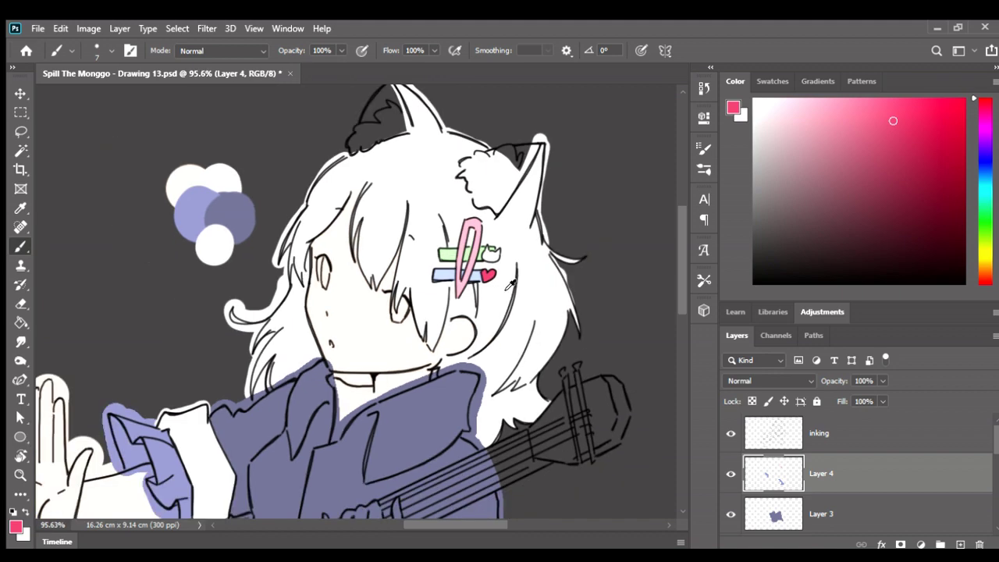
Save the PSD and zoom in on the character's arm.
key(ctrl+s)
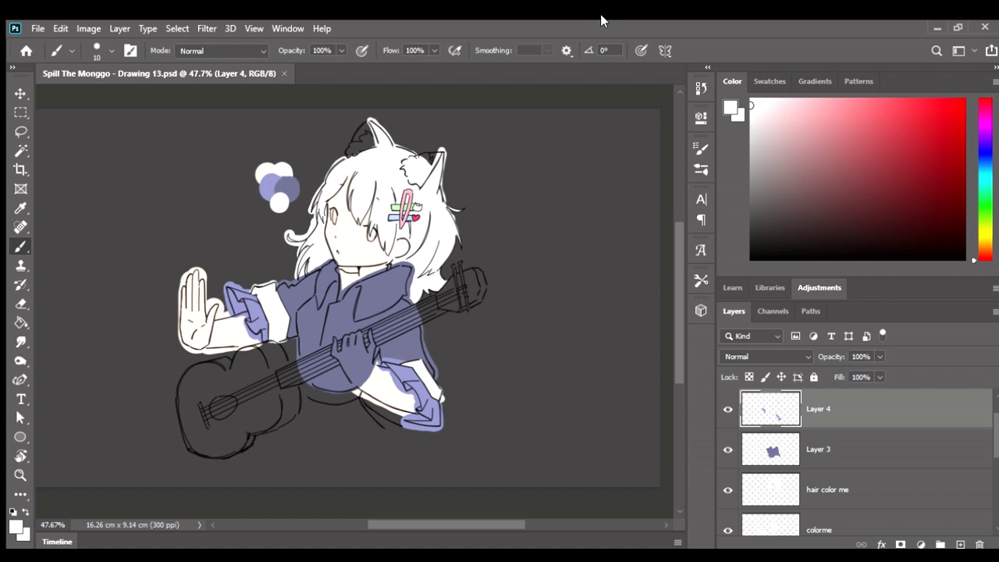
scroll(230, 312, up, 2)
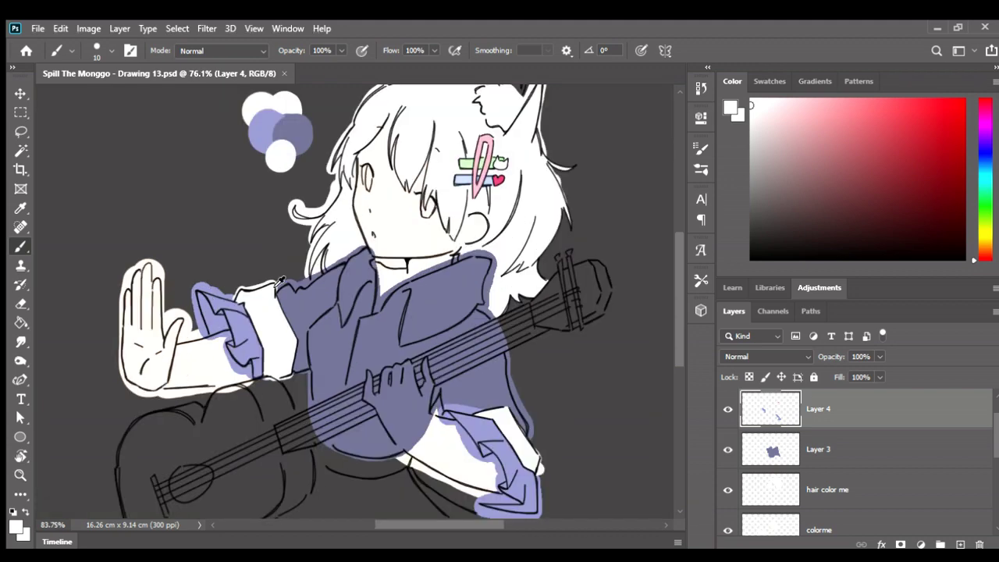
scroll(231, 312, up, 3)
scroll(230, 311, up, 7)
Erase the stray purple overspill past the black cuff lines onto the white sleeve.
key(e)
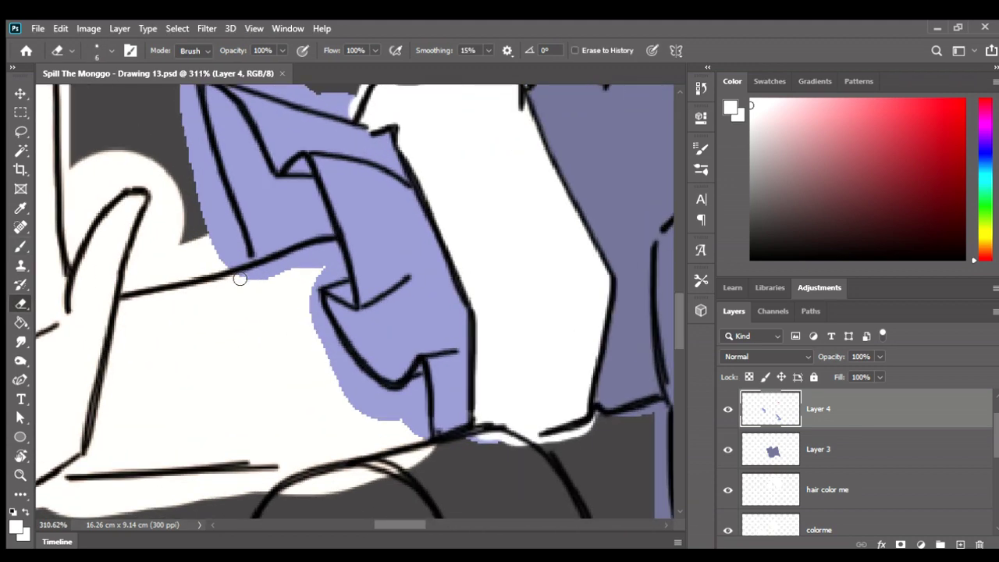
drag(245, 287, 350, 249)
scroll(298, 270, up, 2)
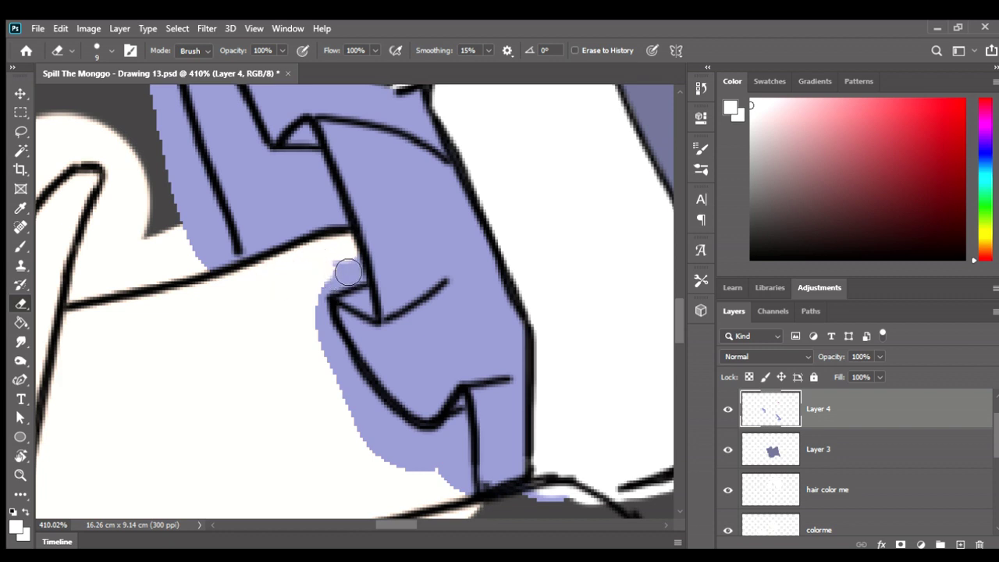
mouse_move(326, 275)
mouse_down()
mouse_move(356, 267)
mouse_move(345, 278)
mouse_move(357, 279)
mouse_move(323, 303)
mouse_move(360, 388)
mouse_move(430, 446)
mouse_up()
scroll(452, 441, down, 2)
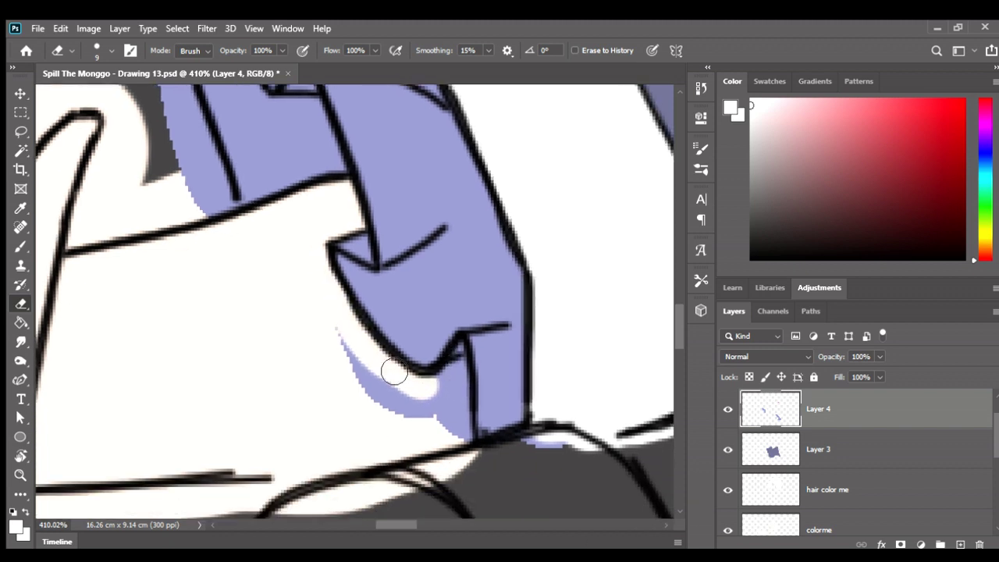
mouse_move(334, 317)
mouse_down()
mouse_move(375, 394)
mouse_move(430, 426)
mouse_move(406, 414)
mouse_move(437, 424)
mouse_move(439, 399)
mouse_move(459, 373)
mouse_move(469, 453)
mouse_move(457, 419)
mouse_up()
key(bracketright)
key(bracketleft)
key(bracketleft)
key(bracketleft)
key(bracketleft)
drag(452, 464, 446, 381)
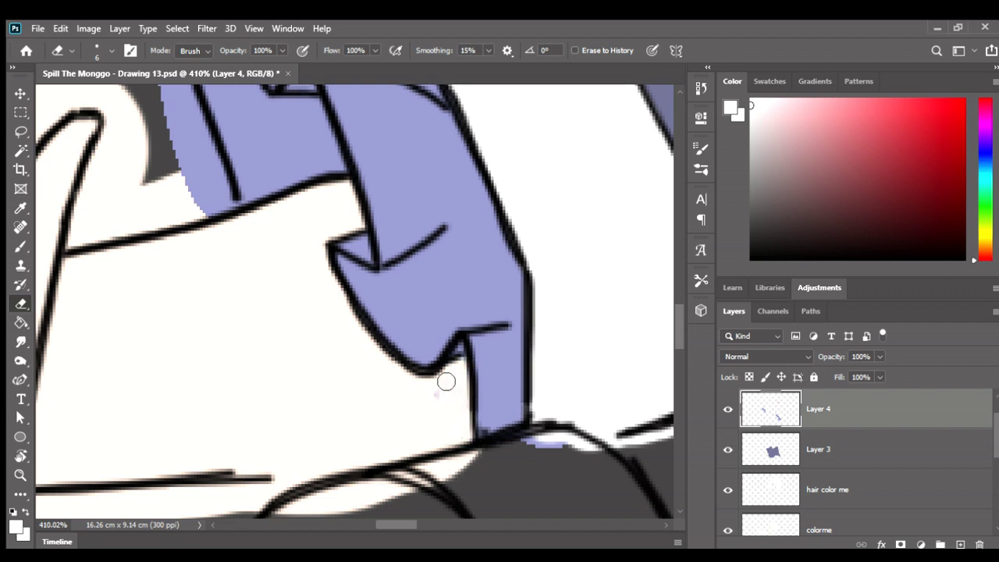
scroll(465, 424, down, 5)
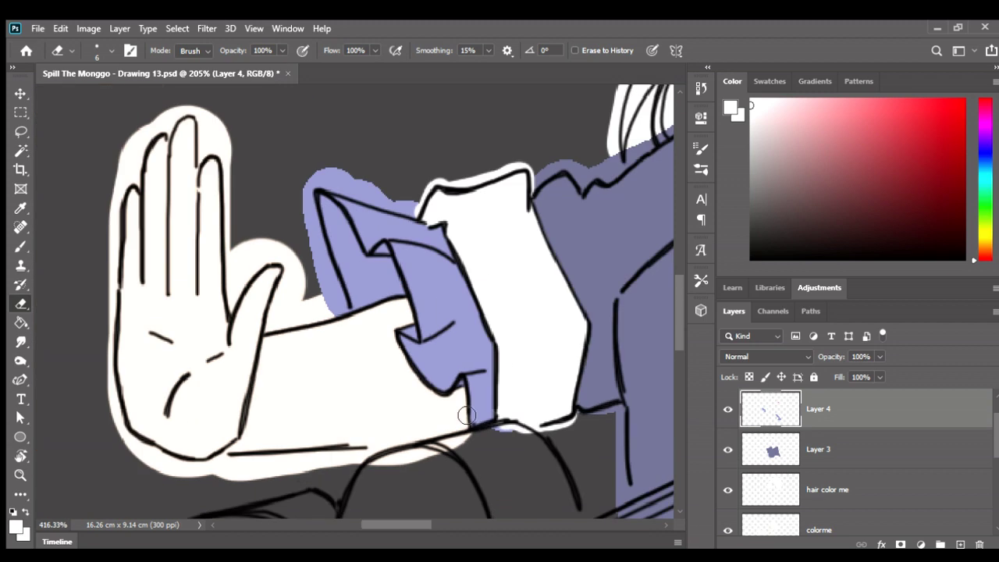
On Layer 4, erase the purple just under the lower cuff's black line, undoing an over-erase.
scroll(464, 409, up, 5)
scroll(459, 444, down, 5)
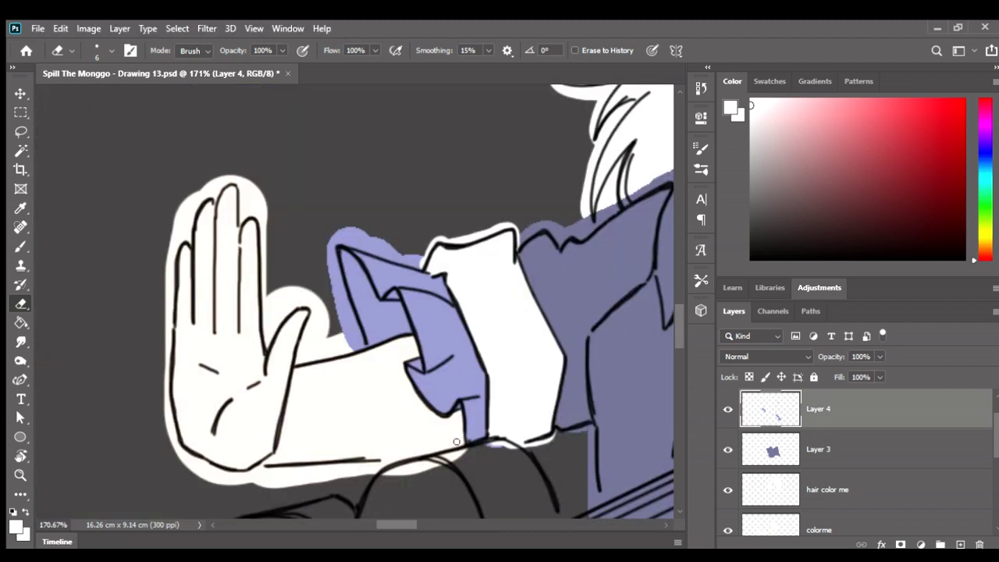
scroll(390, 401, down, 1)
scroll(374, 351, down, 3)
scroll(356, 295, down, 3)
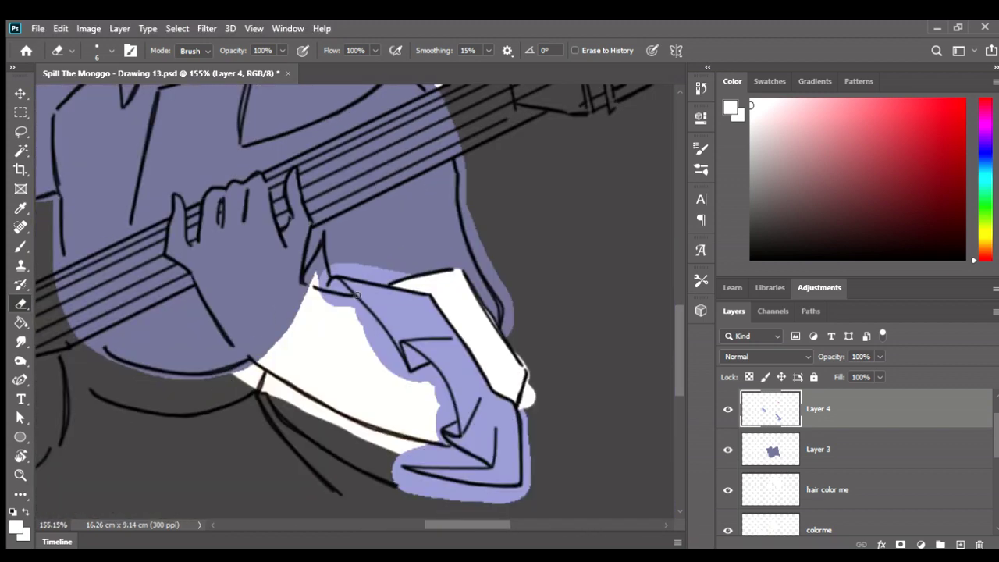
scroll(355, 295, up, 5)
scroll(233, 294, down, 1)
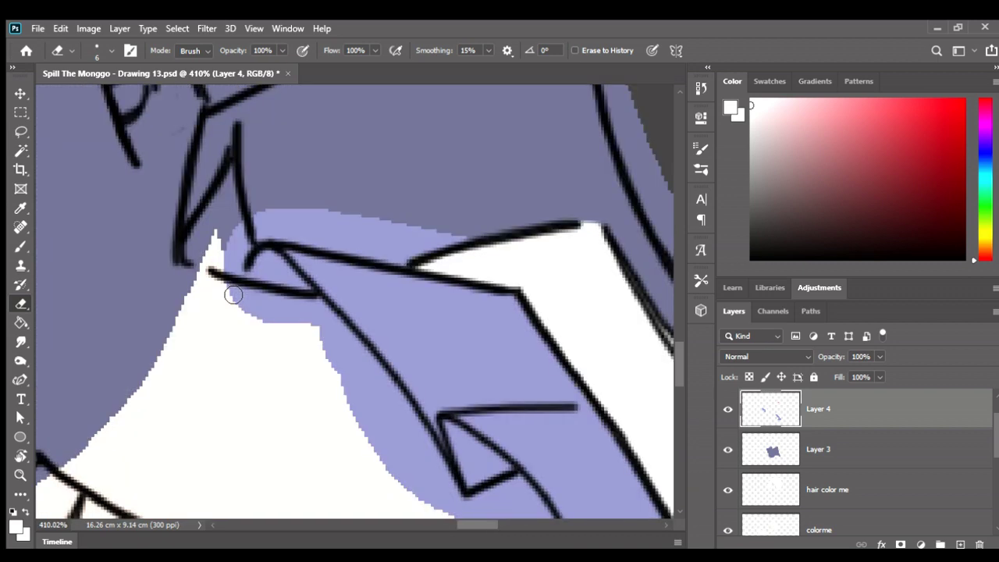
mouse_move(238, 303)
mouse_down()
mouse_move(323, 312)
mouse_move(347, 334)
mouse_up()
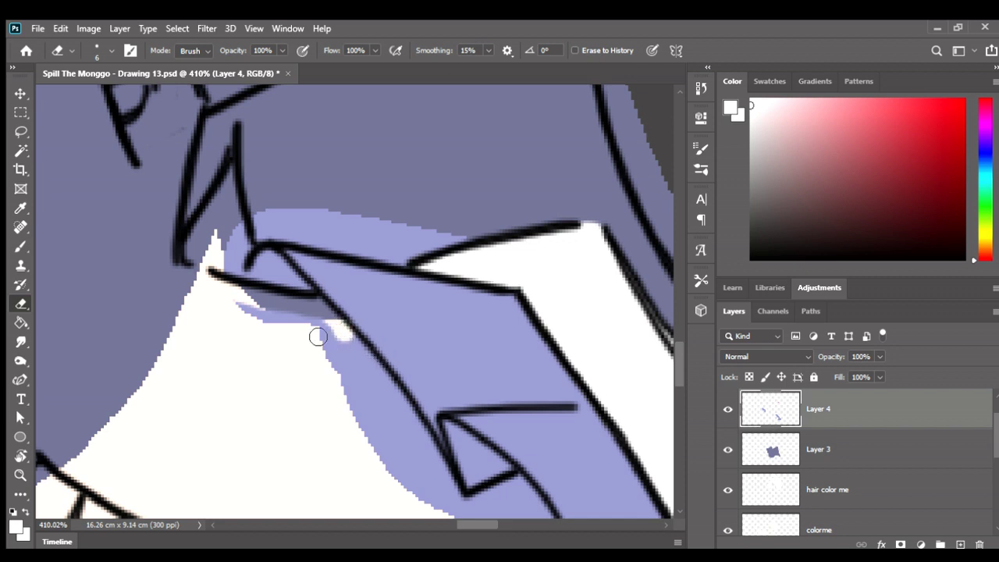
key(ctrl+z)
key(ctrl+z)
key(bracketright)
key(bracketright)
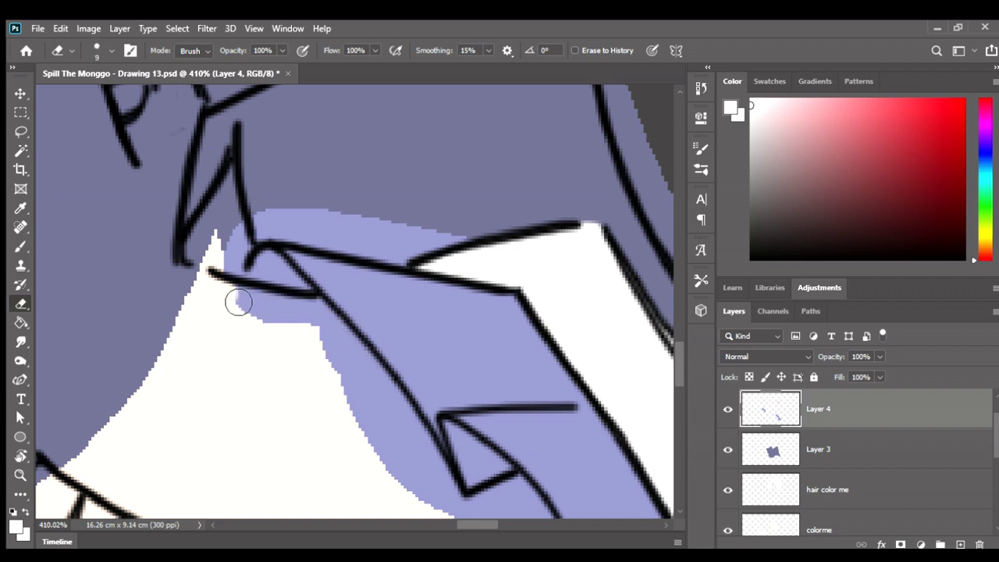
drag(239, 296, 279, 308)
key(bracketright)
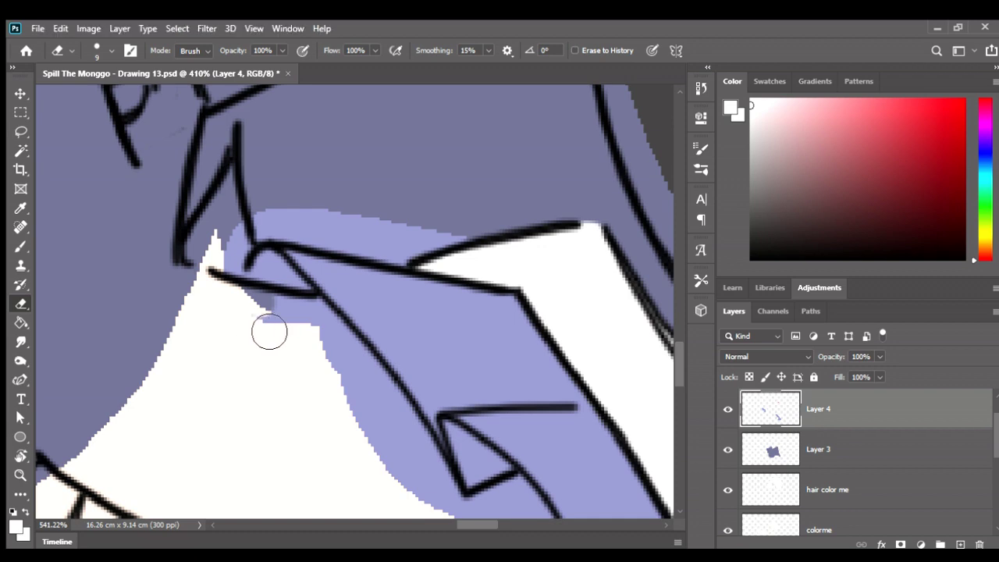
With a larger eraser, clear the remaining purple along the cuff line's inner edge down to the fold.
scroll(273, 324, up, 1)
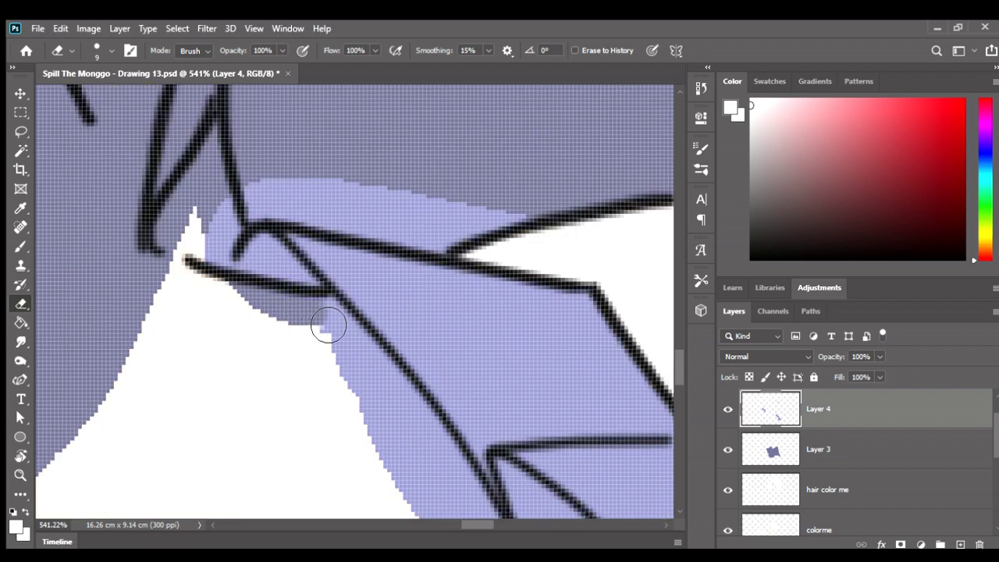
scroll(326, 328, down, 1)
mouse_move(337, 323)
mouse_down()
mouse_move(392, 390)
mouse_move(334, 289)
mouse_move(346, 383)
mouse_up()
mouse_move(334, 285)
mouse_down()
mouse_move(440, 458)
mouse_move(319, 312)
mouse_move(353, 349)
mouse_move(412, 312)
mouse_move(492, 480)
mouse_move(405, 292)
mouse_move(380, 355)
mouse_move(408, 401)
mouse_move(397, 393)
mouse_up()
scroll(404, 279, down, 3)
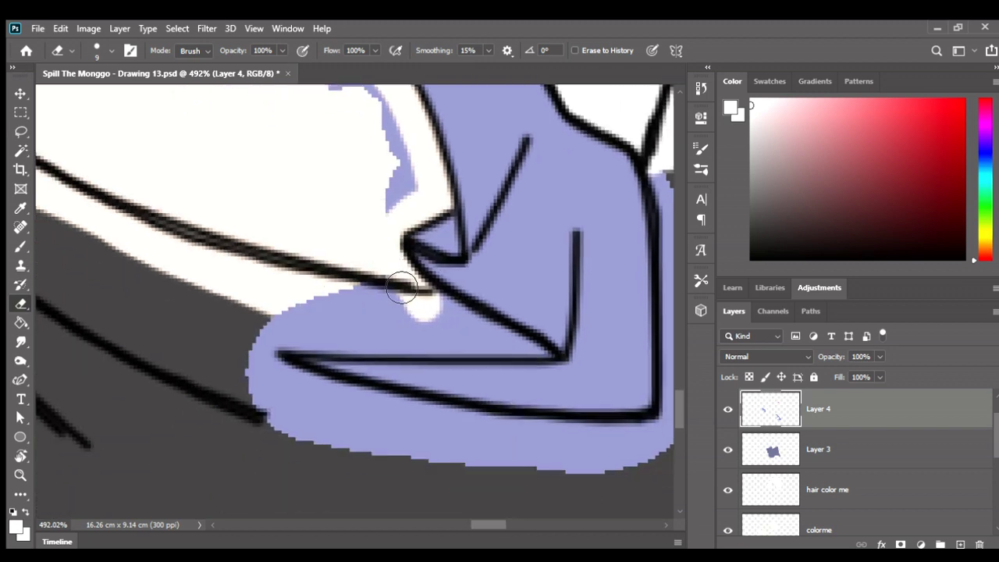
scroll(406, 290, down, 3)
scroll(466, 267, up, 2)
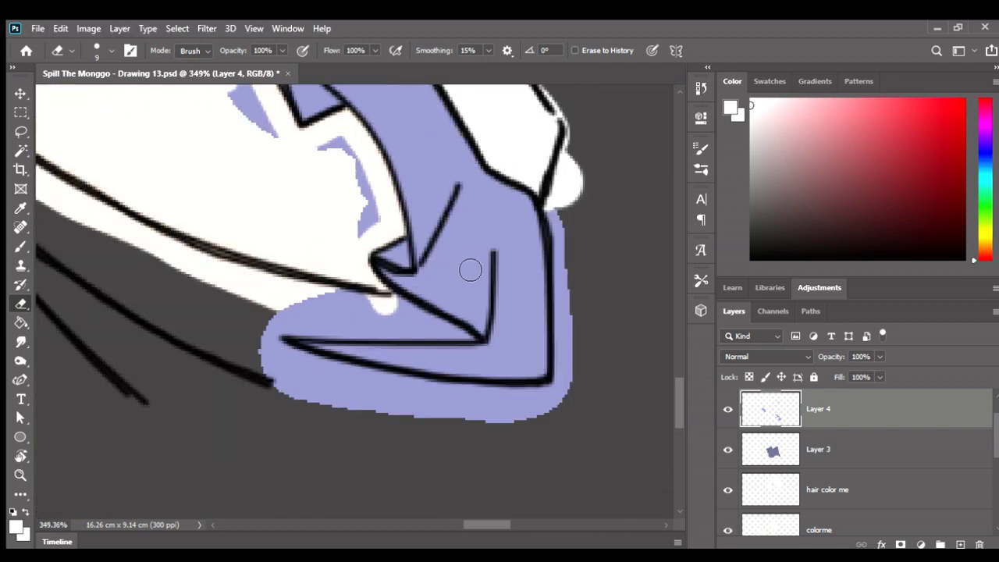
Switch to the Brush and sample the cuff's lavender purple as the active paint colour.
key(b)
alt+click(456, 267)
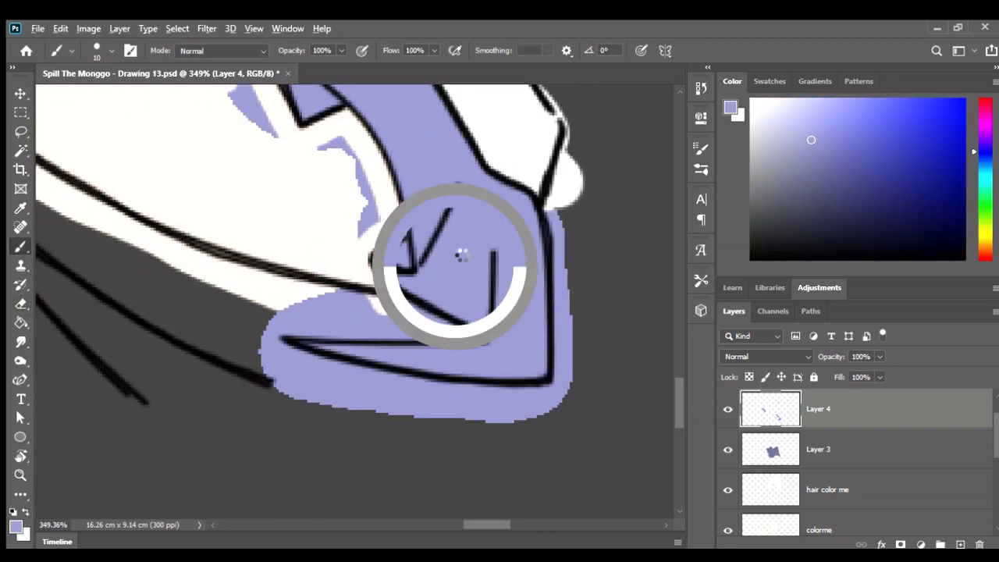
scroll(461, 254, down, 2)
scroll(464, 248, down, 2)
drag(464, 248, 363, 313)
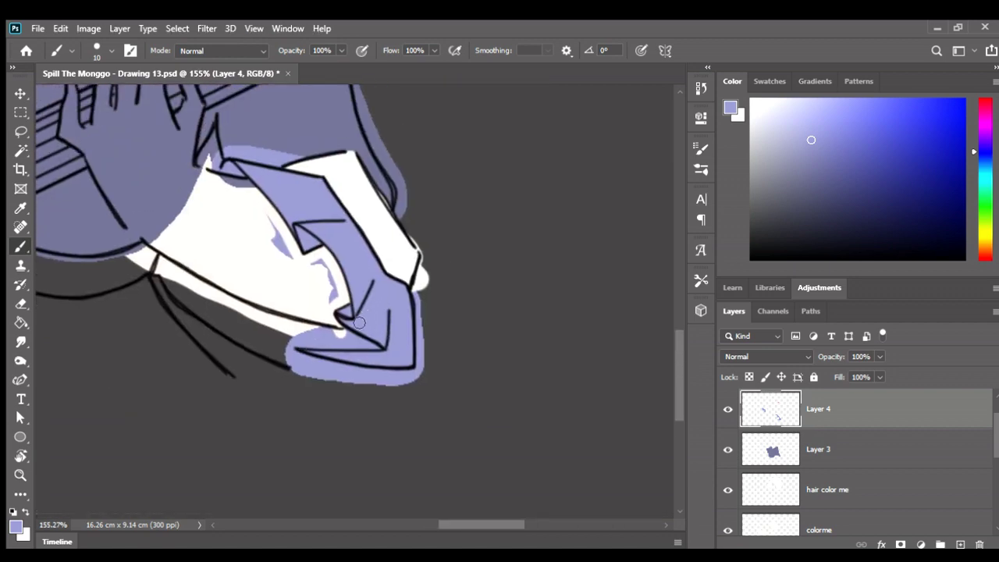